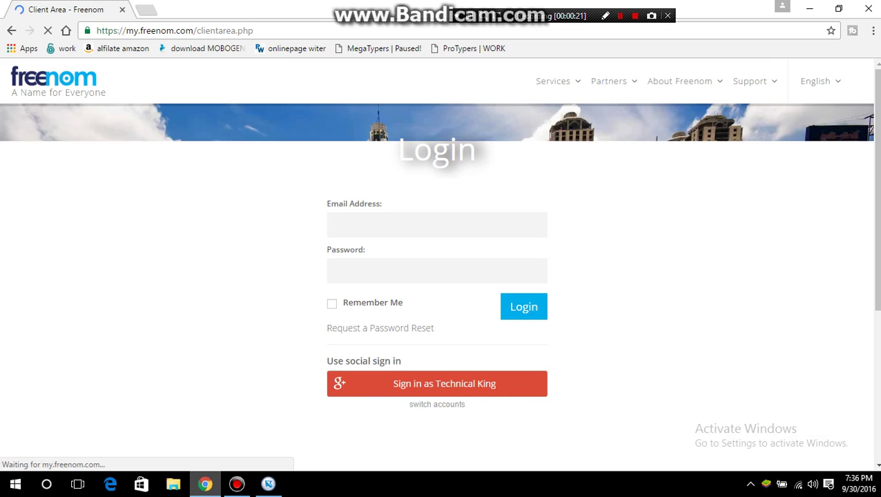
Scroll down the Freenom client area login page with its empty email and password fields
{"action": "scroll", "coordinate": [440, 262], "scroll_direction": "down", "scroll_amount": 2}
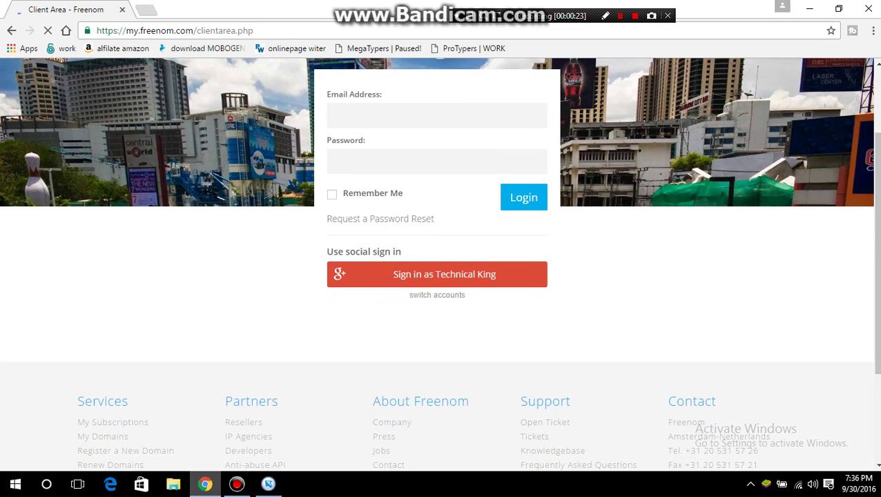
{"action": "key", "text": "ctrl+a"}
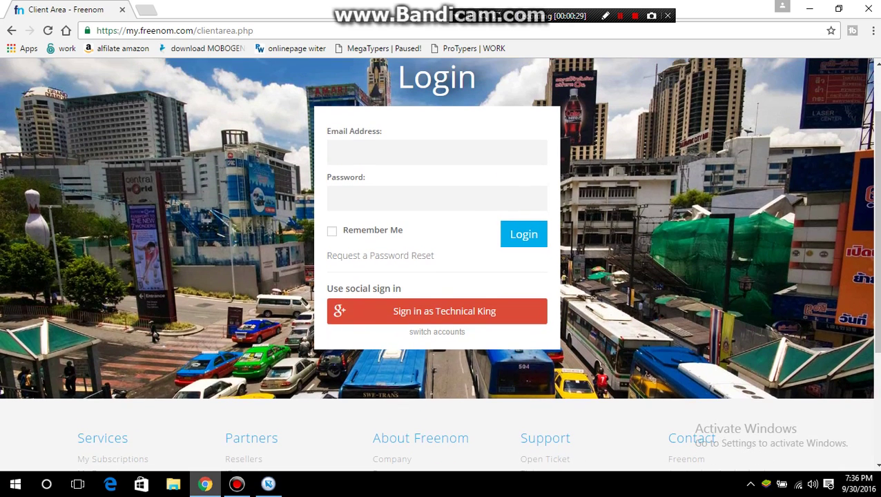
Sign in to Freenom with Google, choosing the linked account in the popup
{"action": "left_click", "coordinate": [444, 311]}
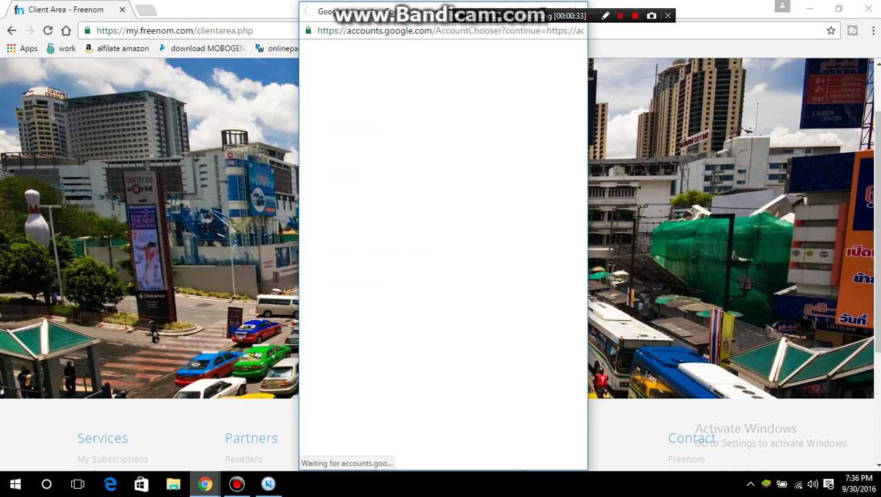
{"action": "left_click", "coordinate": [444, 193]}
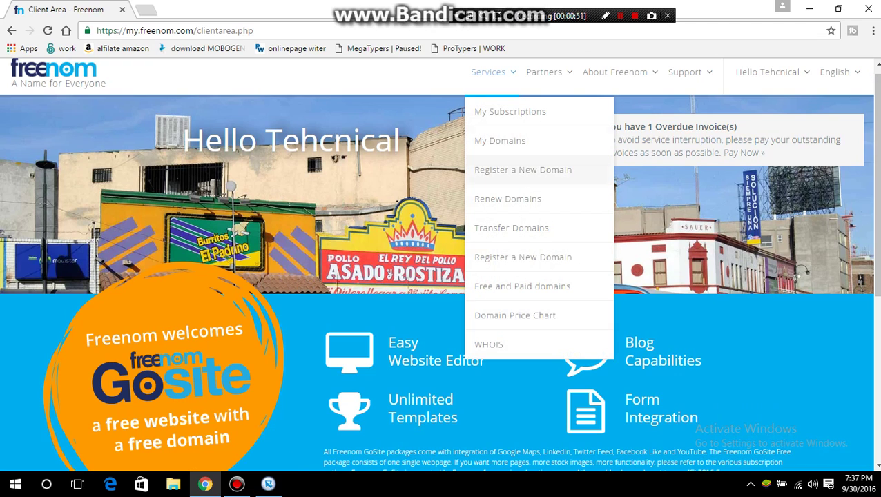
Check hariacharya.ga availability on the Register a New Domain page and proceed to checkout
{"action": "left_click", "coordinate": [523, 169]}
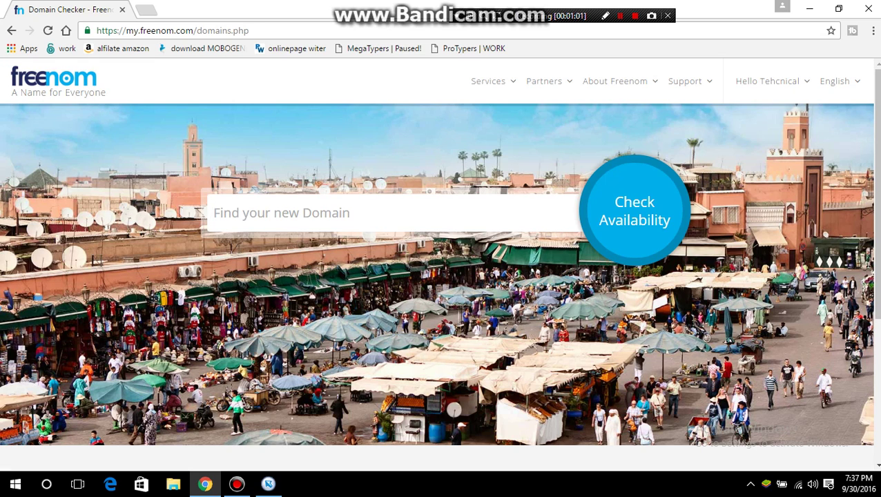
{"action": "type", "text": "hariacha"}
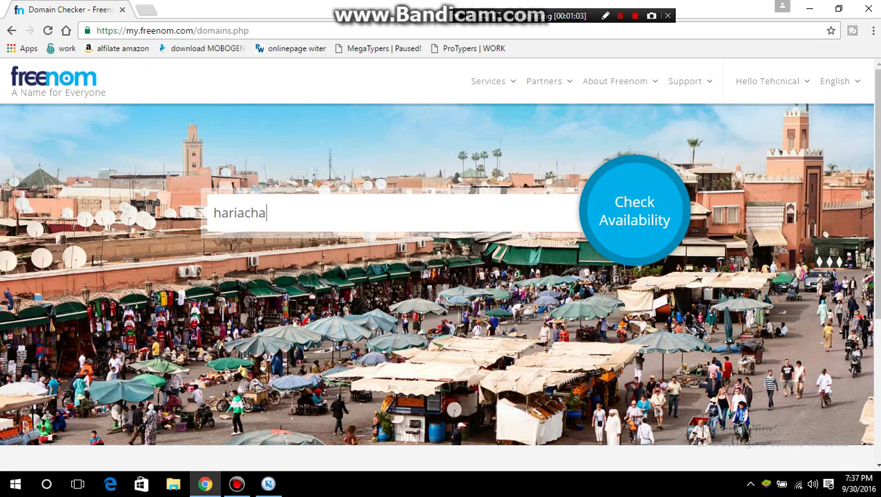
{"action": "type", "text": "ra"}
{"action": "key", "text": "BackSpace"}
{"action": "type", "text": "ya."}
{"action": "type", "text": "ga"}
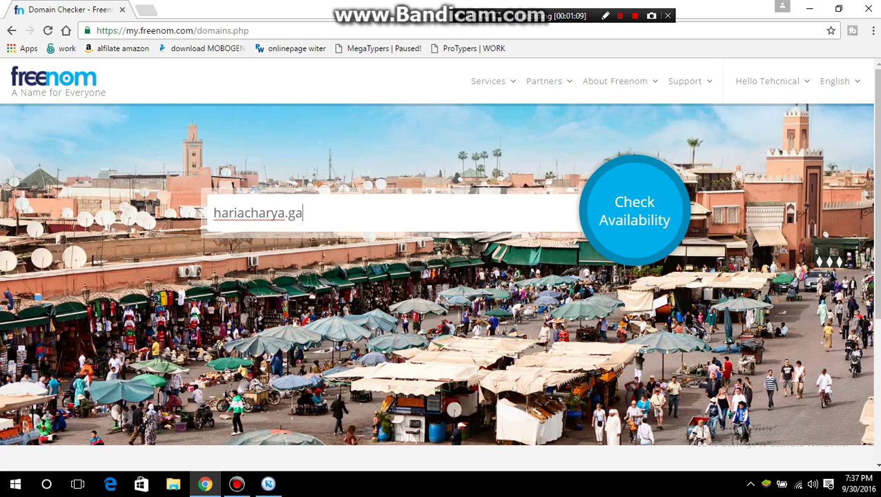
{"action": "key", "text": "Return"}
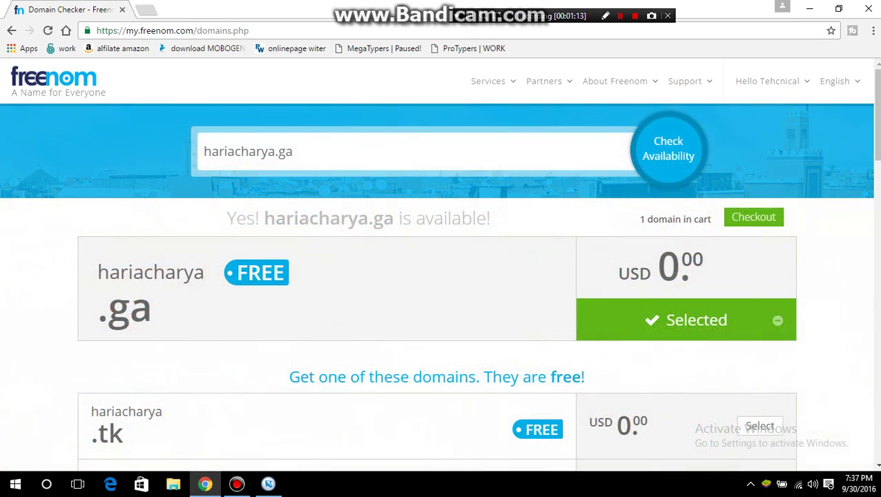
{"action": "scroll", "coordinate": [441, 276], "scroll_direction": "down", "scroll_amount": 5}
{"action": "scroll", "coordinate": [440, 276], "scroll_direction": "up", "scroll_amount": 4}
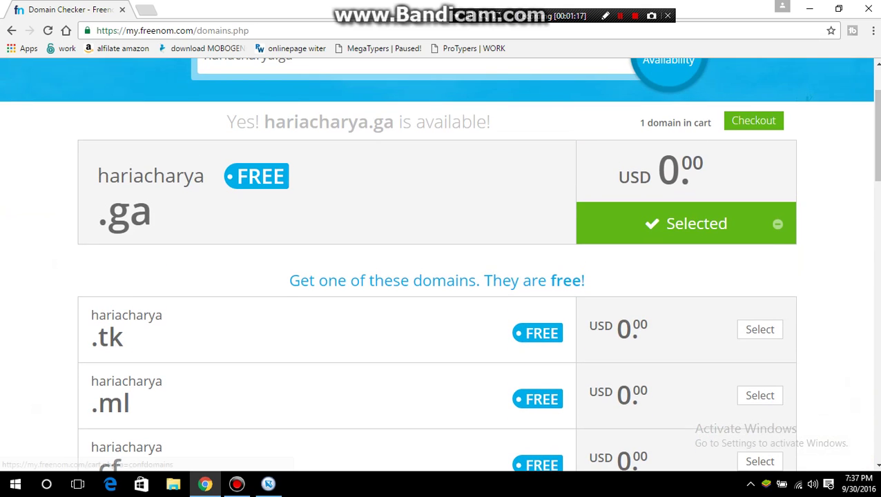
{"action": "left_click", "coordinate": [753, 121]}
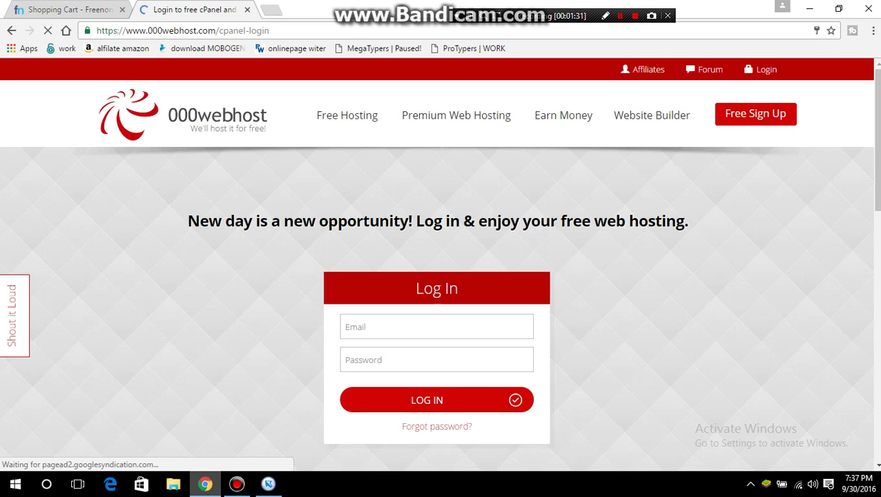
Log in to the 000webhost members area using the autofilled credentials
{"action": "scroll", "coordinate": [439, 262], "scroll_direction": "down", "scroll_amount": 3}
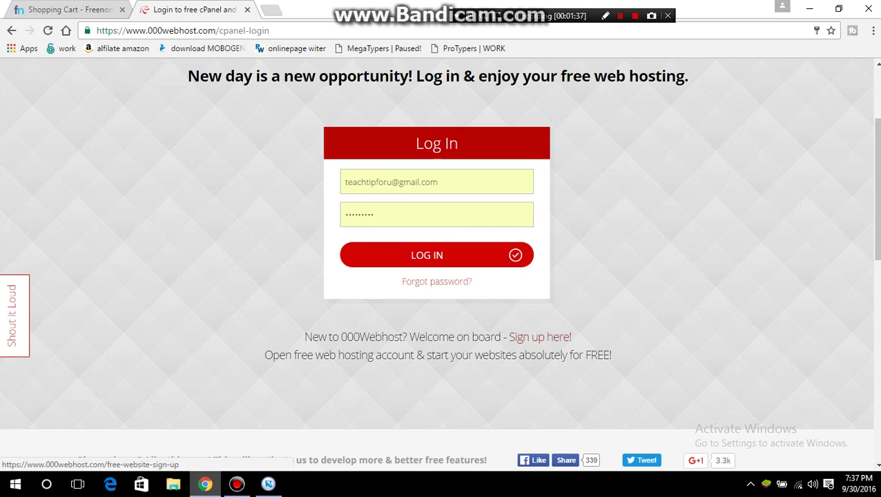
{"action": "left_click", "coordinate": [427, 254]}
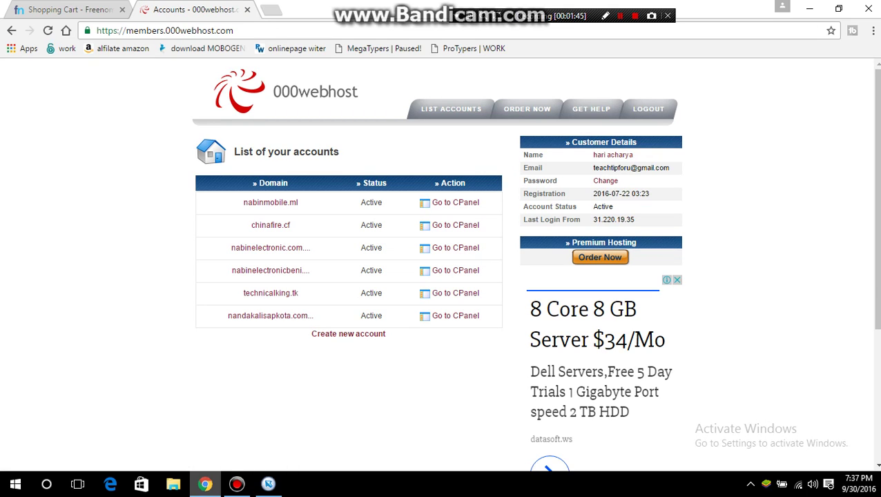
Start a free hosting order for own domain hariacharya.ga, pasting the name copied from Freenom
{"action": "left_click", "coordinate": [348, 334]}
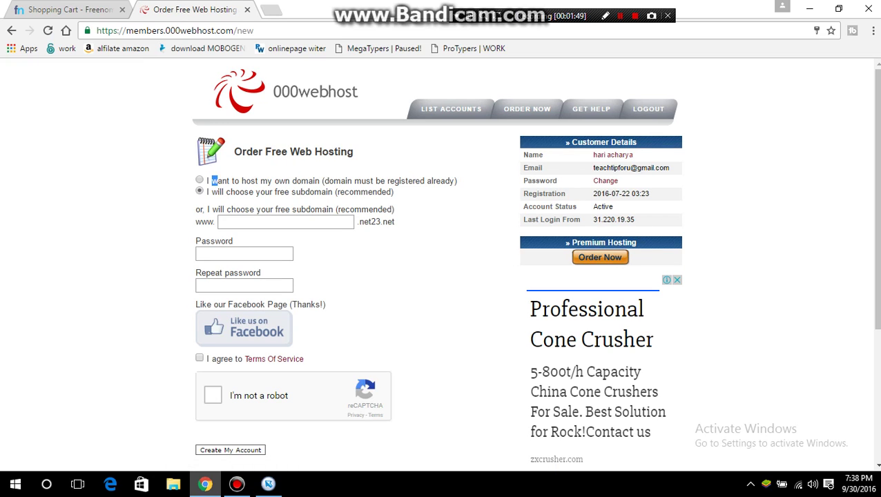
{"action": "left_click_drag", "start_coordinate": [211, 180], "coordinate": [339, 180]}
{"action": "left_click", "coordinate": [199, 181]}
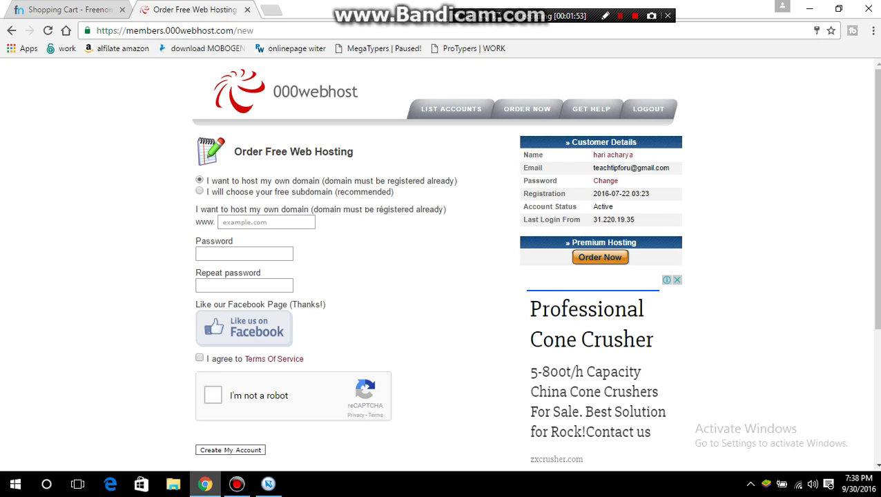
{"action": "key", "text": "ctrl+Tab"}
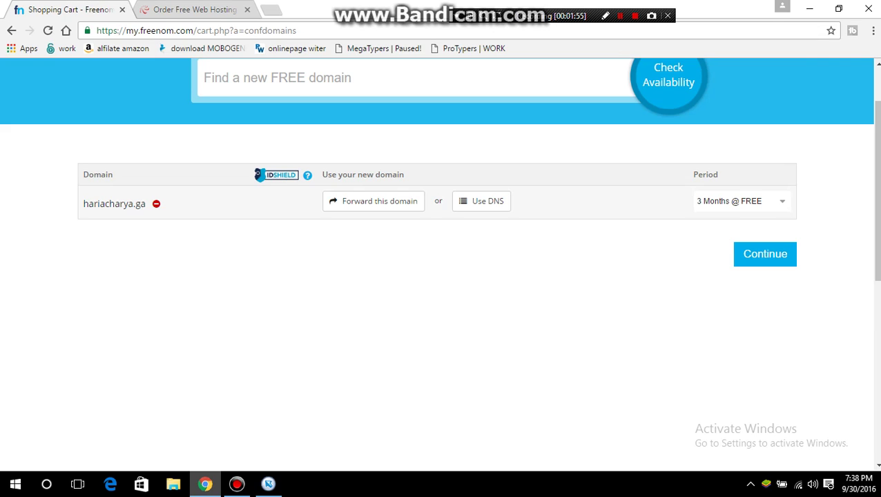
{"action": "left_click_drag", "start_coordinate": [145, 203], "coordinate": [83, 203]}
{"action": "right_click", "coordinate": [91, 204]}
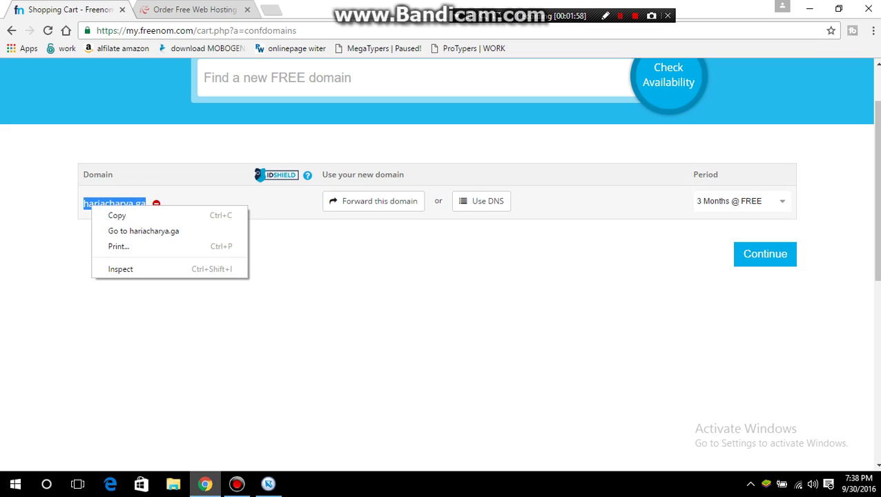
{"action": "left_click", "coordinate": [114, 214]}
{"action": "key", "text": "ctrl+Tab"}
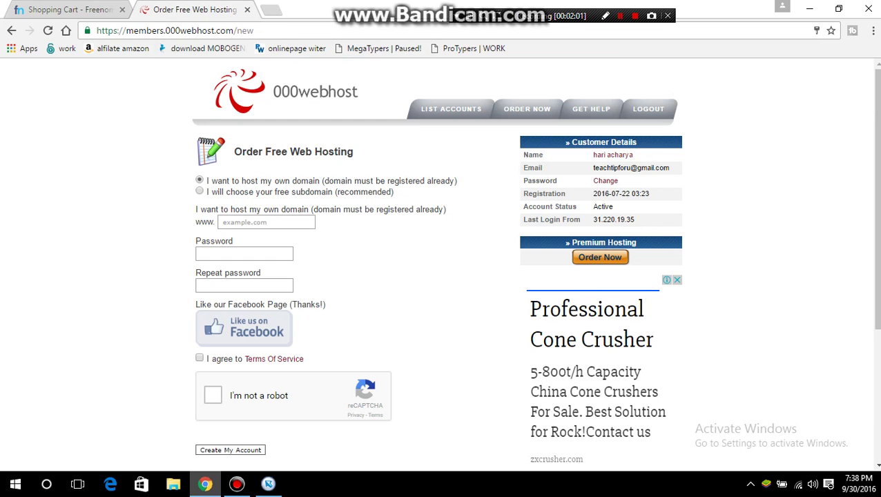
{"action": "left_click", "coordinate": [275, 223]}
{"action": "right_click", "coordinate": [275, 225]}
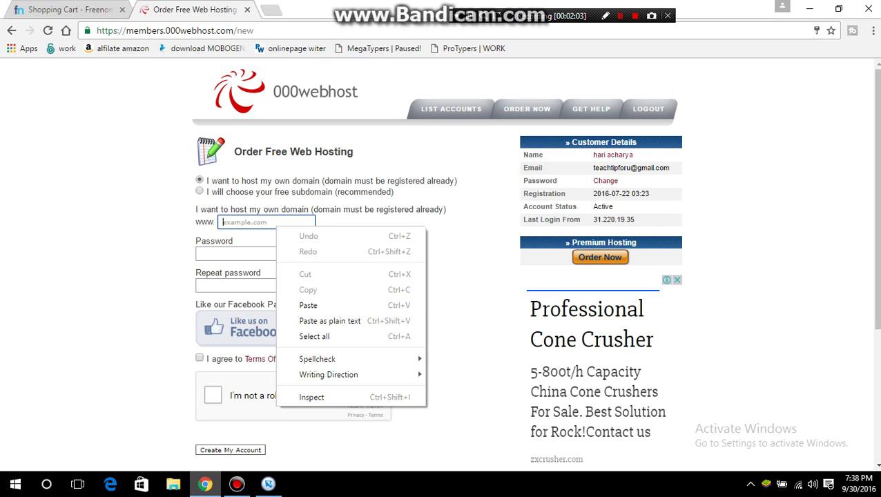
{"action": "left_click", "coordinate": [308, 306]}
Fill in the account password and repeat-password fields
{"action": "key", "text": "Tab"}
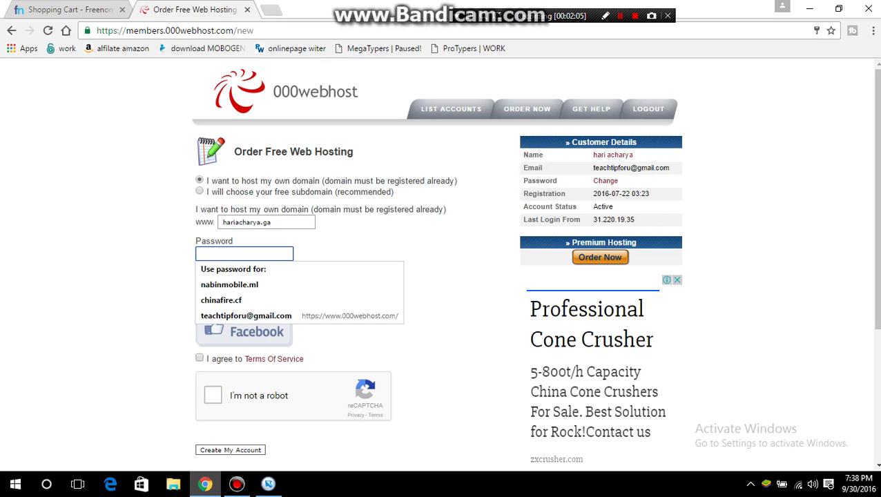
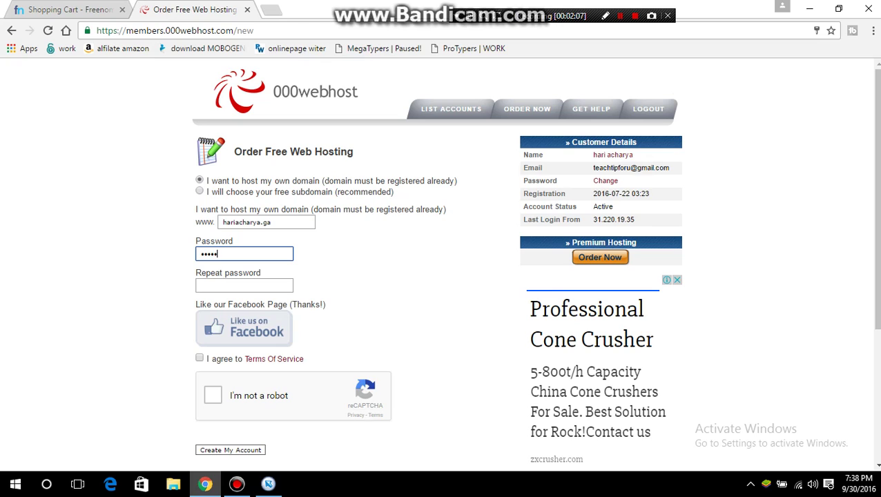
{"action": "key", "text": "Tab"}
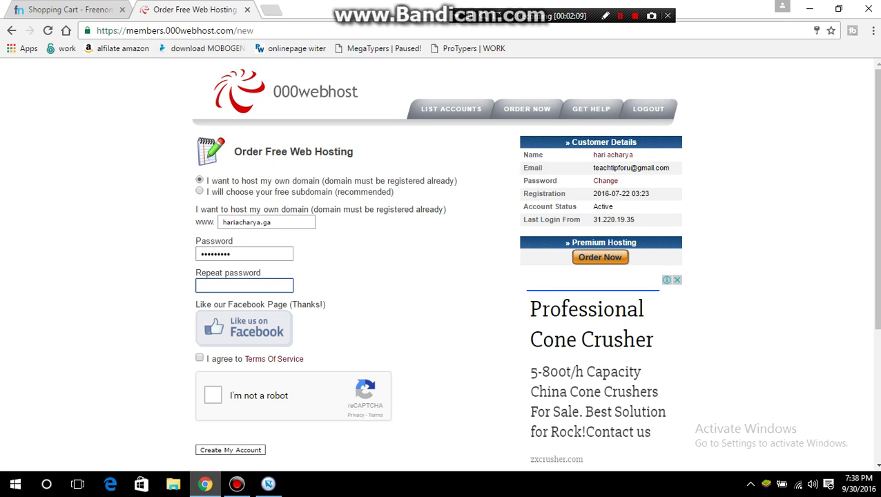
{"action": "key", "text": "Tab"}
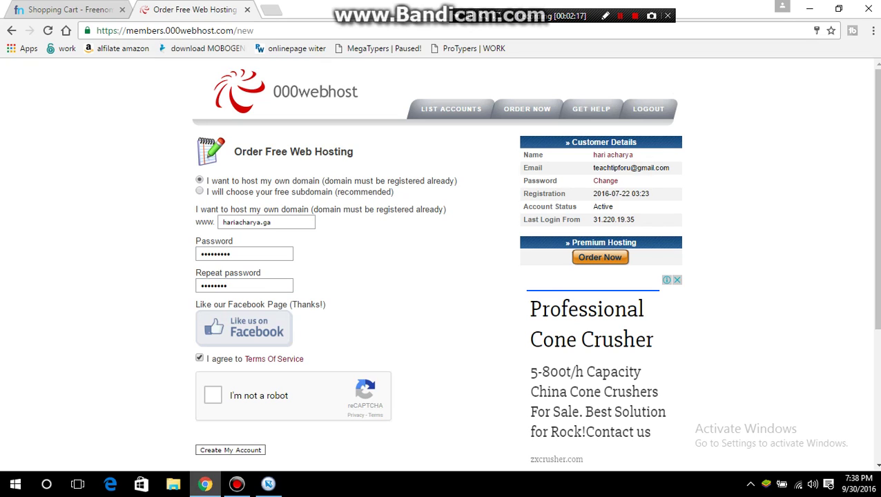
Solve the billboard captcha and submit the order, which fails on mismatched passwords
{"action": "left_click", "coordinate": [213, 395]}
{"action": "left_click", "coordinate": [359, 200]}
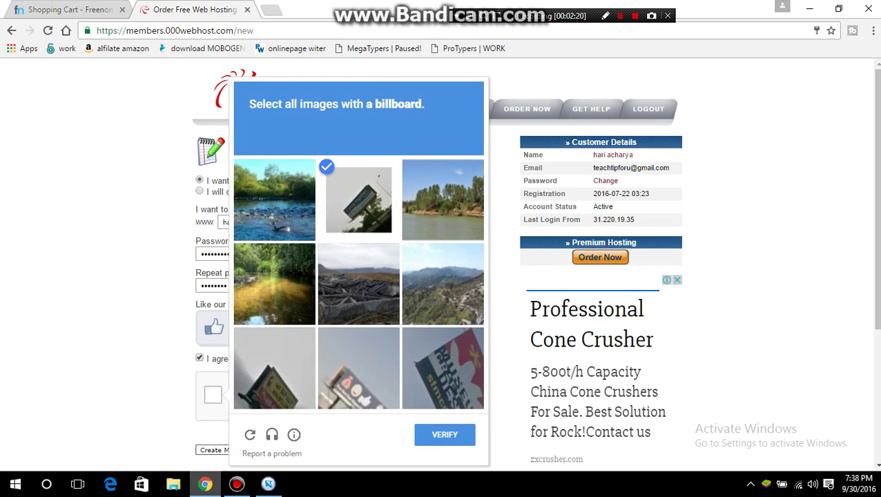
{"action": "left_click", "coordinate": [274, 368]}
{"action": "left_click", "coordinate": [358, 368]}
{"action": "left_click", "coordinate": [443, 368]}
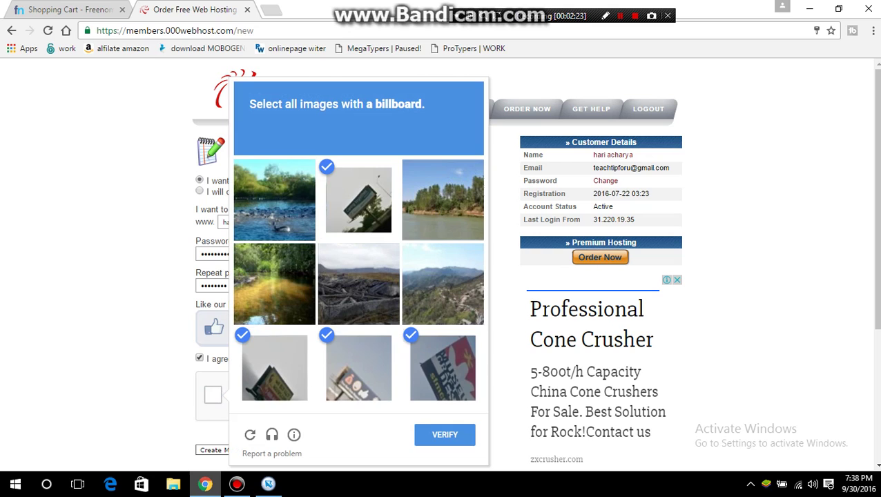
{"action": "left_click", "coordinate": [444, 434]}
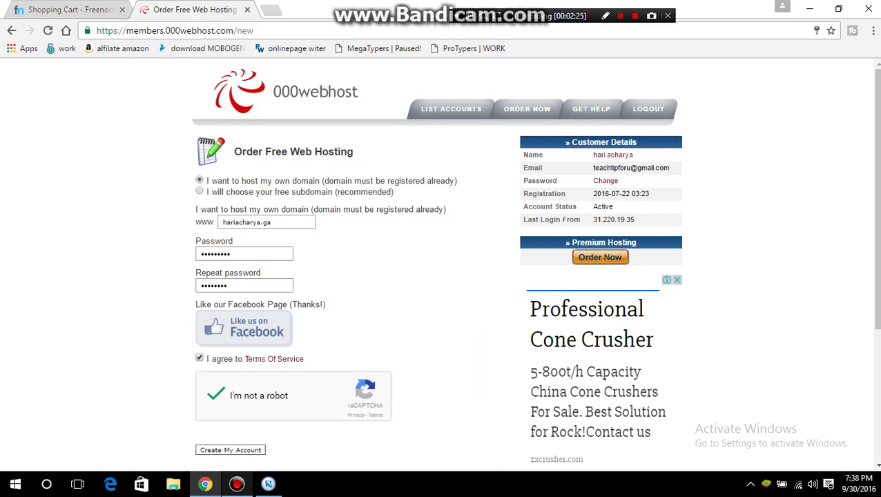
{"action": "left_click", "coordinate": [230, 449]}
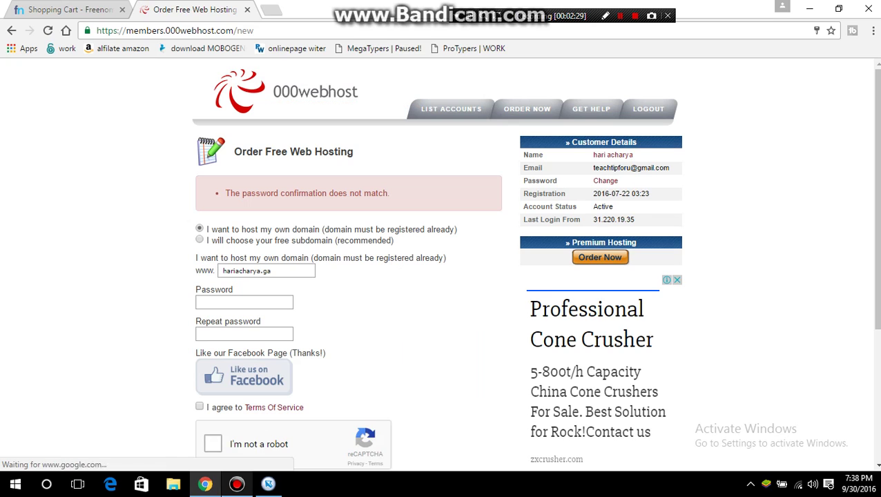
{"action": "scroll", "coordinate": [442, 276], "scroll_direction": "down", "scroll_amount": 3}
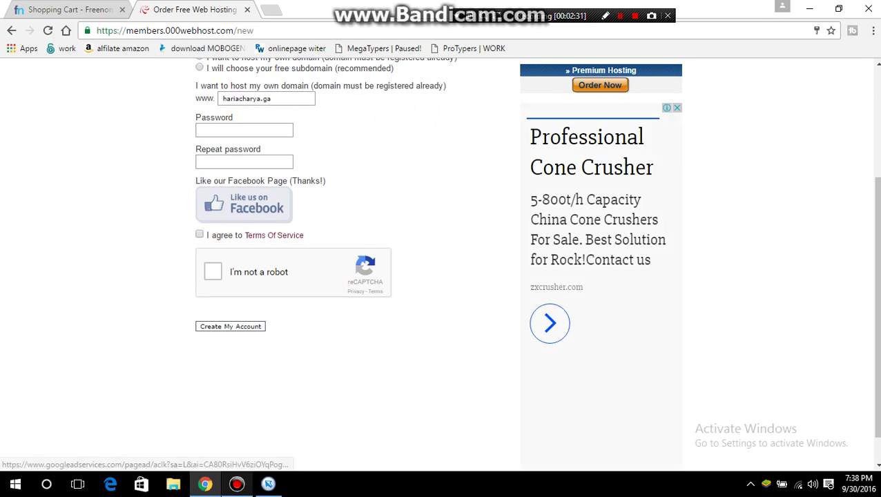
{"action": "scroll", "coordinate": [441, 276], "scroll_direction": "up", "scroll_amount": 1}
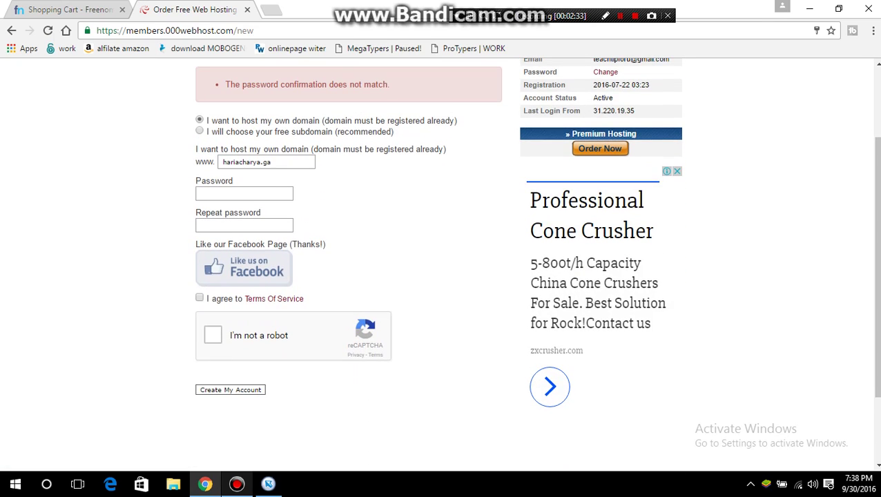
Re-enter the account password in both cleared password fields
{"action": "left_click", "coordinate": [244, 193]}
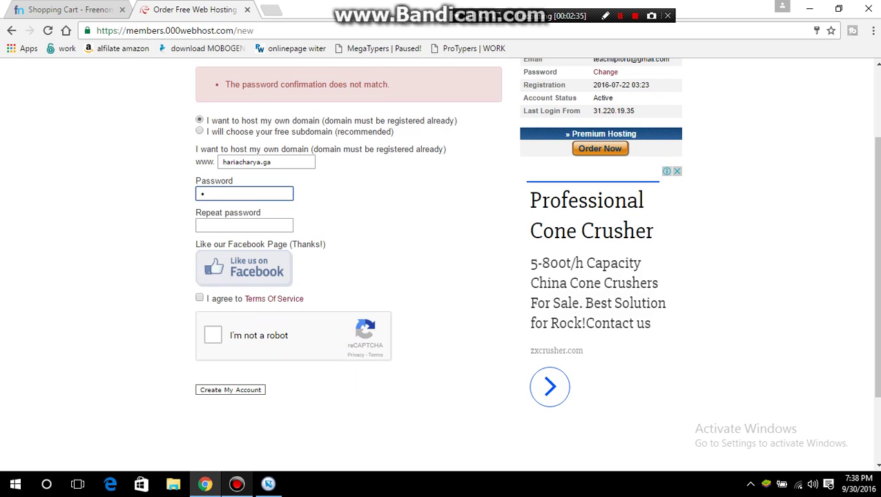
{"action": "key", "text": "Tab"}
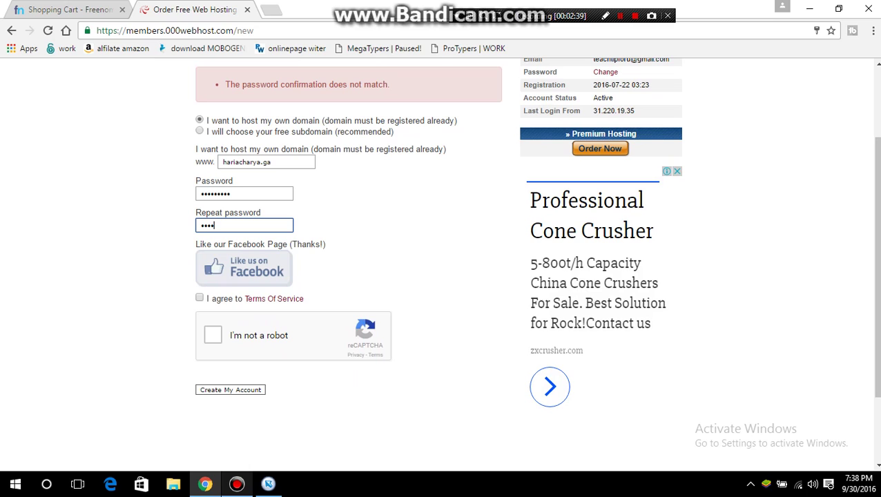
{"action": "key", "text": "Tab"}
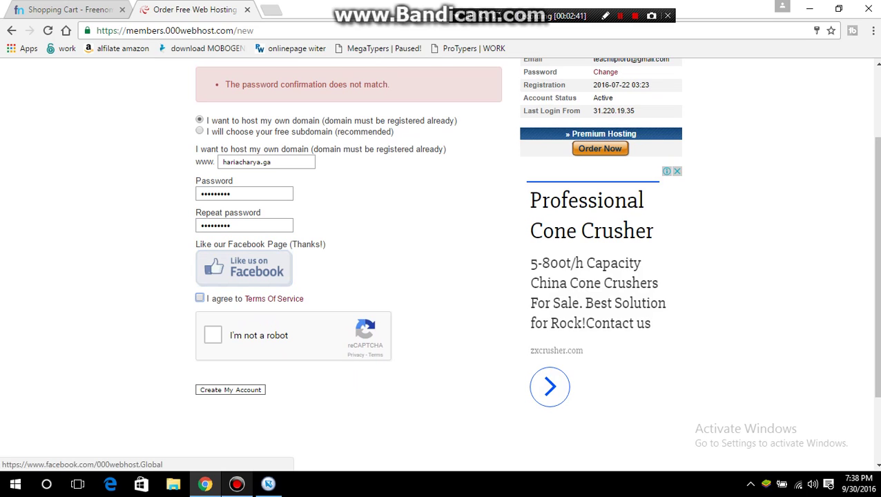
{"action": "key", "text": "Tab"}
{"action": "key", "text": "Tab"}
{"action": "key", "text": "Tab"}
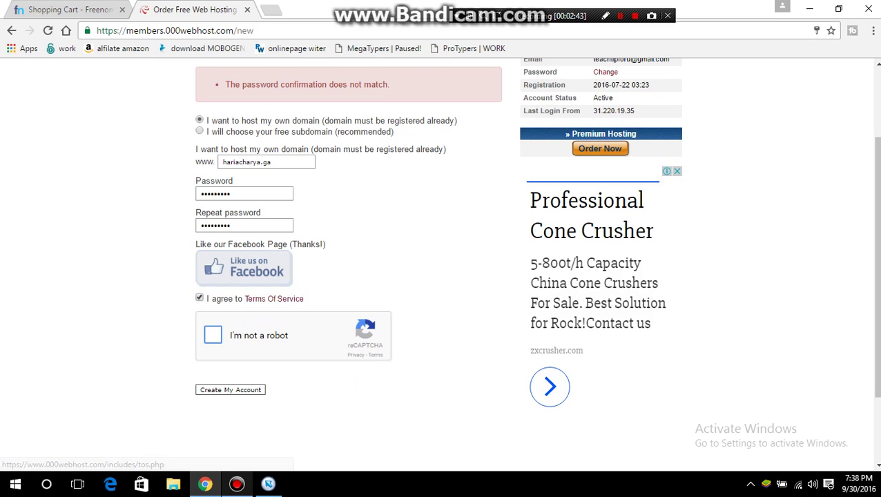
Solve the store-front captcha and create the hariacharya.ga hosting account
{"action": "key", "text": "space"}
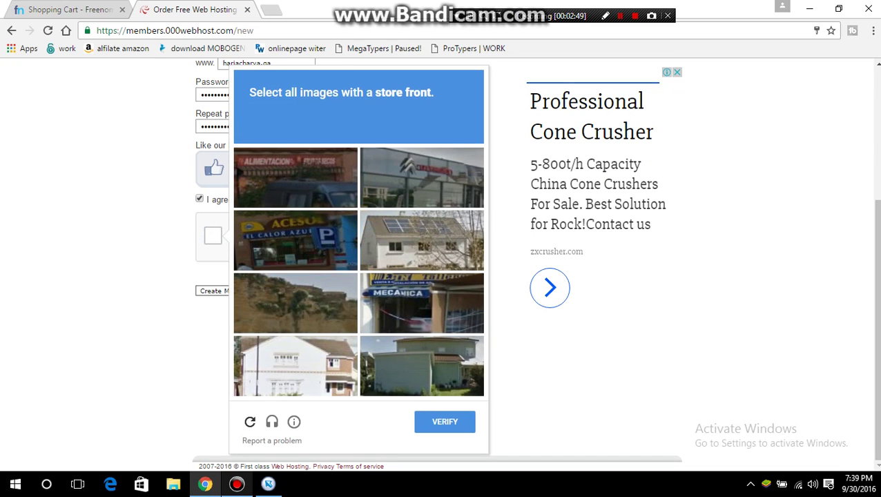
{"action": "left_click", "coordinate": [295, 177]}
{"action": "left_click", "coordinate": [296, 240]}
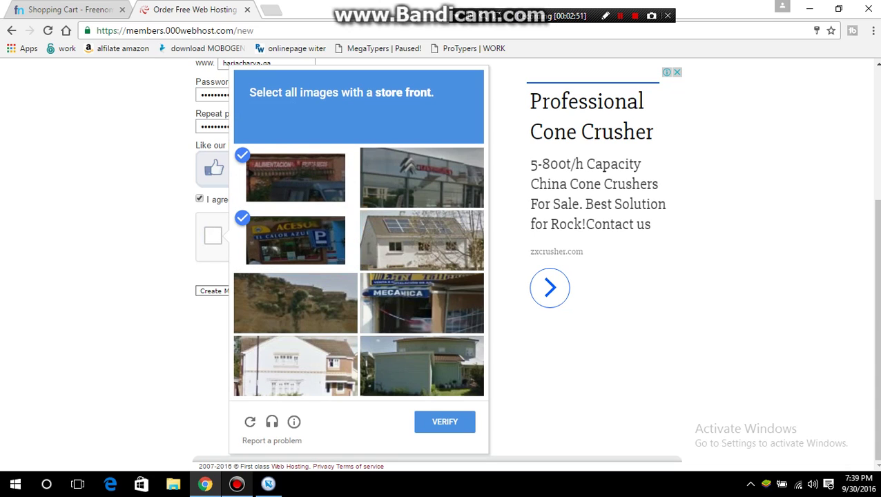
{"action": "left_click", "coordinate": [421, 302]}
{"action": "left_click", "coordinate": [444, 421]}
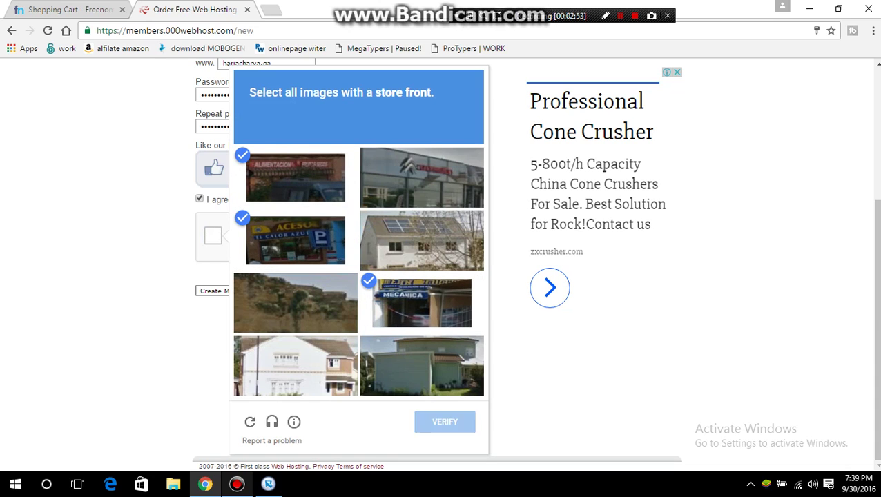
{"action": "left_click", "coordinate": [230, 290]}
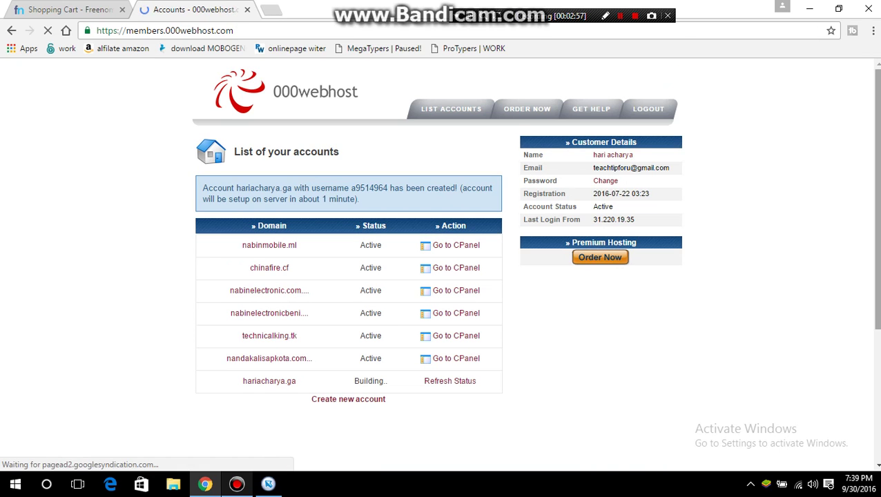
{"action": "scroll", "coordinate": [442, 262], "scroll_direction": "up", "scroll_amount": 1}
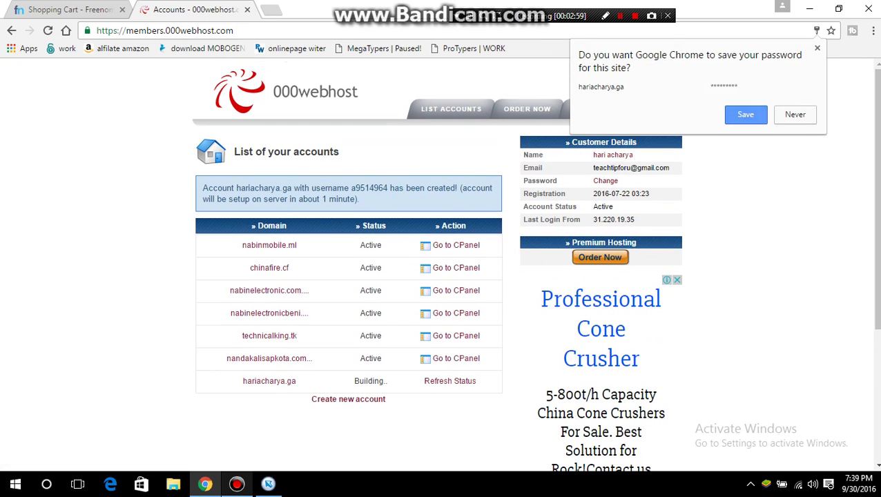
{"action": "key", "text": "Escape"}
{"action": "double_click", "coordinate": [212, 188]}
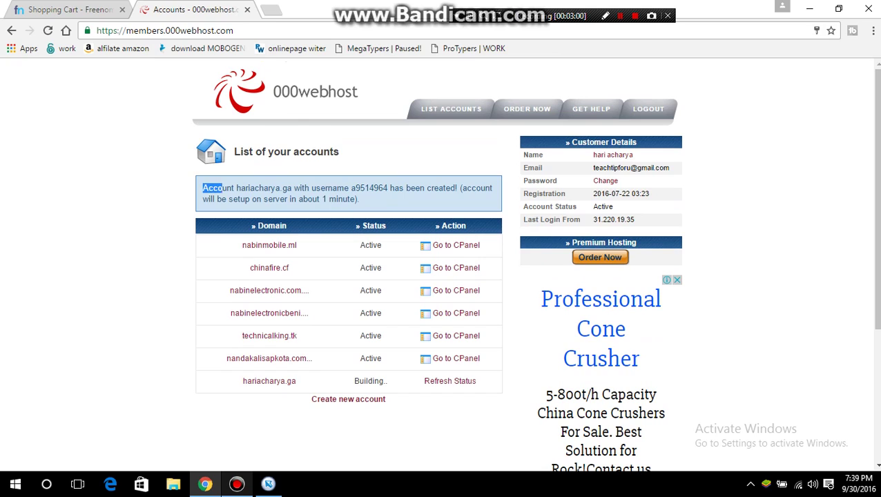
{"action": "left_click_drag", "start_coordinate": [236, 188], "coordinate": [294, 188]}
{"action": "left_click", "coordinate": [294, 188]}
{"action": "mouse_move", "coordinate": [354, 188]}
{"action": "left_mouse_down"}
{"action": "mouse_move", "coordinate": [389, 188]}
{"action": "mouse_move", "coordinate": [310, 373]}
{"action": "mouse_move", "coordinate": [359, 198]}
{"action": "left_mouse_up"}
{"action": "left_click", "coordinate": [389, 188]}
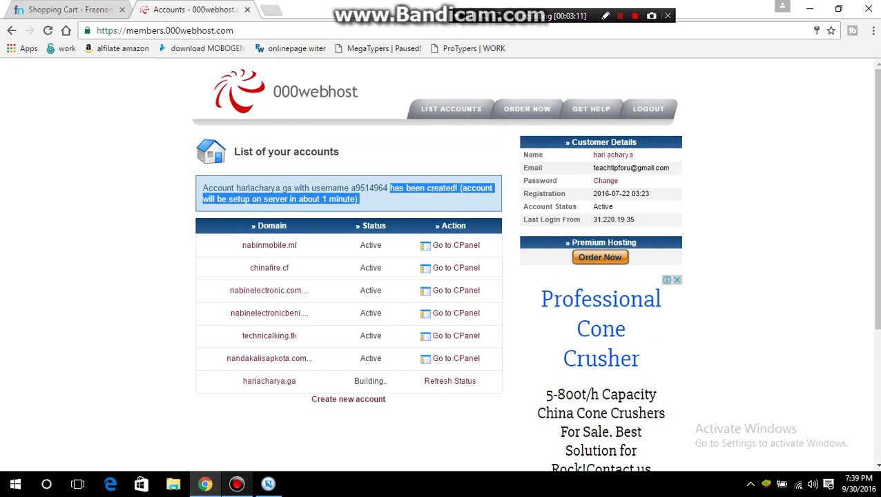
{"action": "left_click_drag", "start_coordinate": [471, 187], "coordinate": [492, 189]}
{"action": "left_click", "coordinate": [492, 188]}
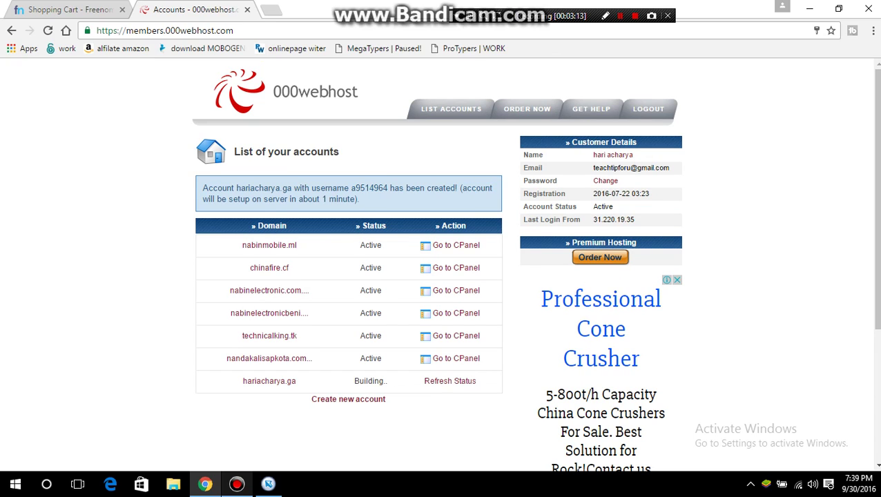
{"action": "left_click_drag", "start_coordinate": [203, 199], "coordinate": [329, 198]}
{"action": "left_click", "coordinate": [329, 199]}
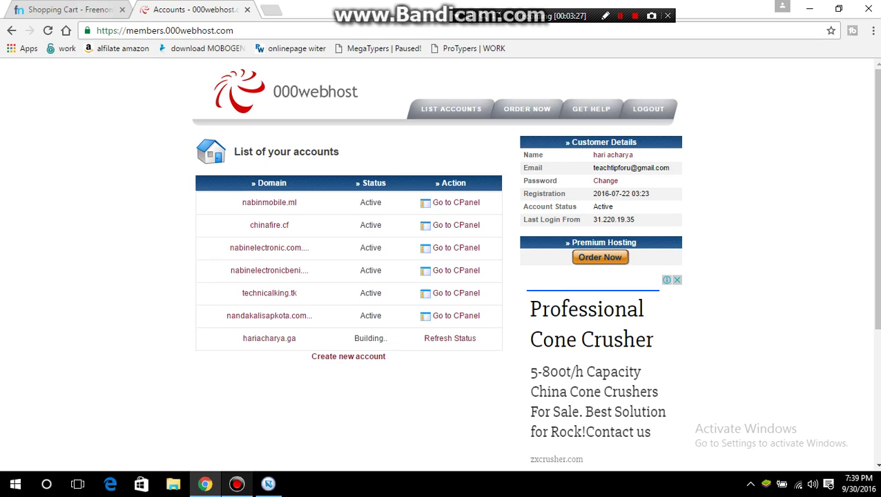
Set hariacharya.ga in the Freenom cart to Use DNS with your own nameservers
{"action": "key", "text": "ctrl+shift+Tab"}
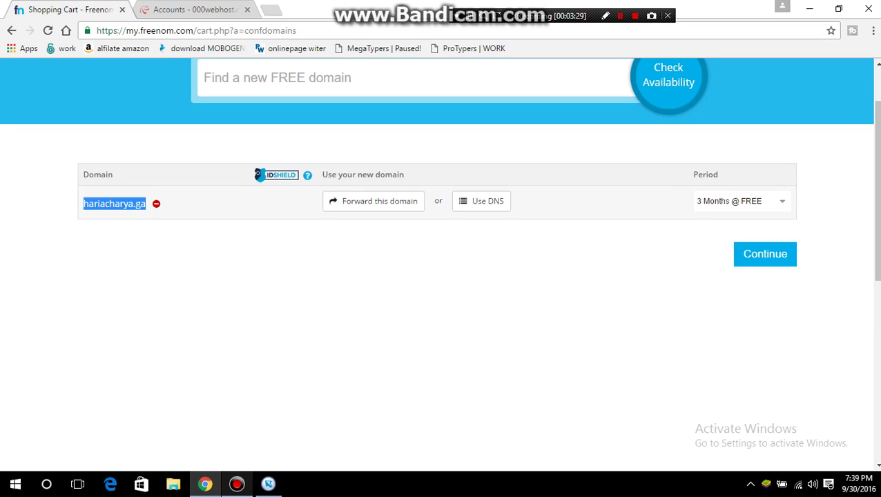
{"action": "left_click", "coordinate": [481, 201]}
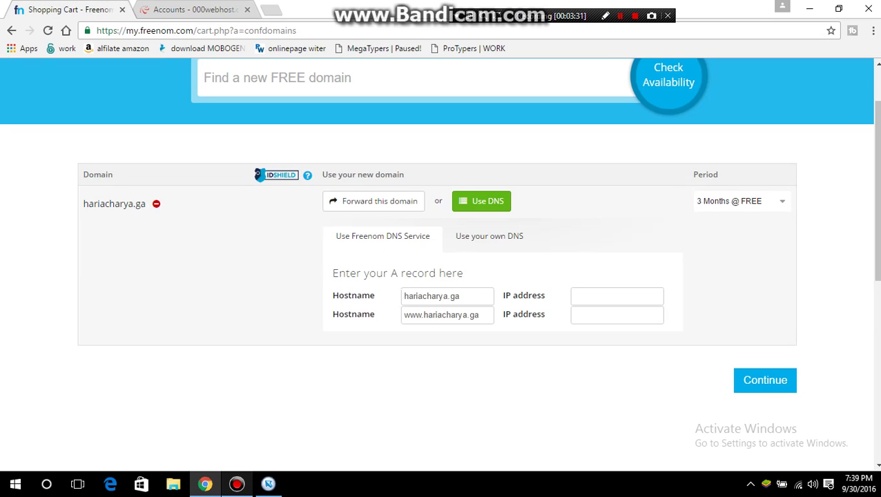
{"action": "left_click", "coordinate": [489, 236]}
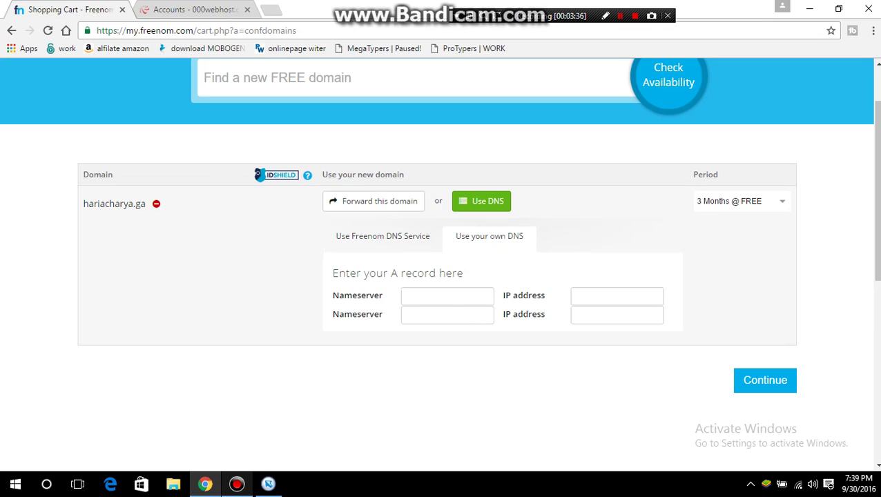
Set the hariacharya.ga registration period to 12 Months @ FREE
{"action": "left_click", "coordinate": [738, 200]}
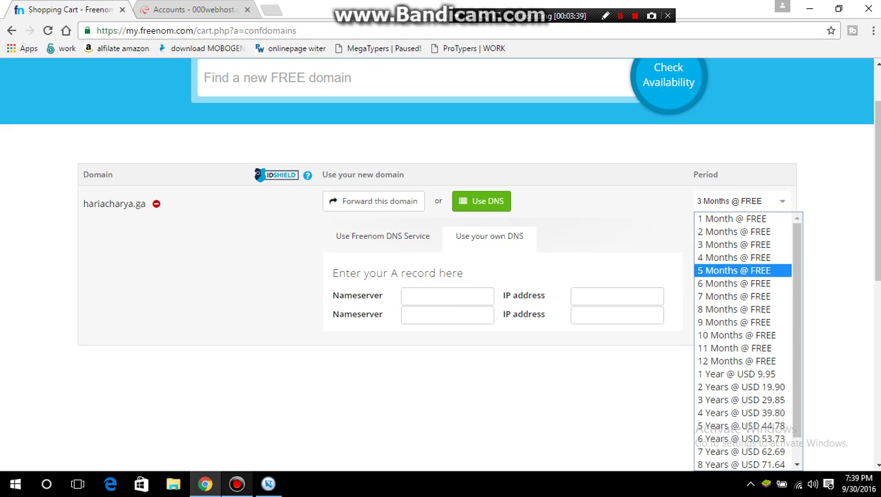
{"action": "key", "text": "Down"}
{"action": "key", "text": "Down"}
{"action": "key", "text": "Down"}
{"action": "key", "text": "Down"}
{"action": "key", "text": "Down"}
{"action": "key", "text": "Down"}
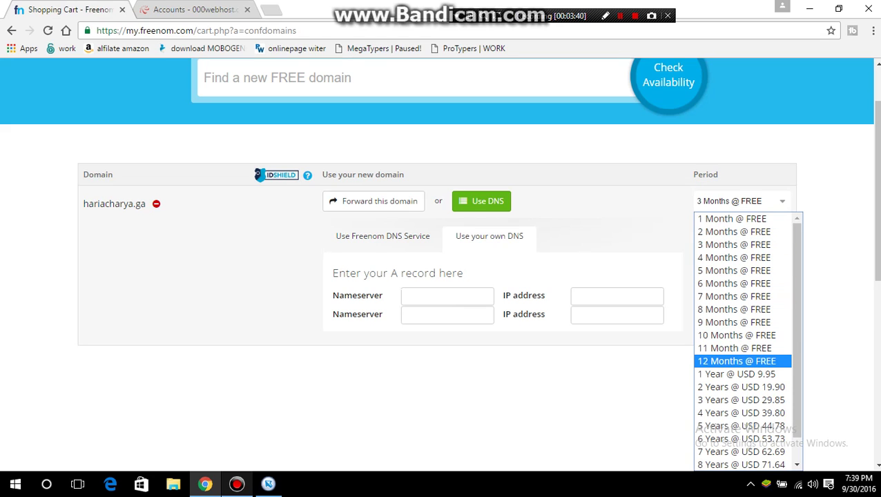
{"action": "key", "text": "Return"}
{"action": "key", "text": "alt+Down"}
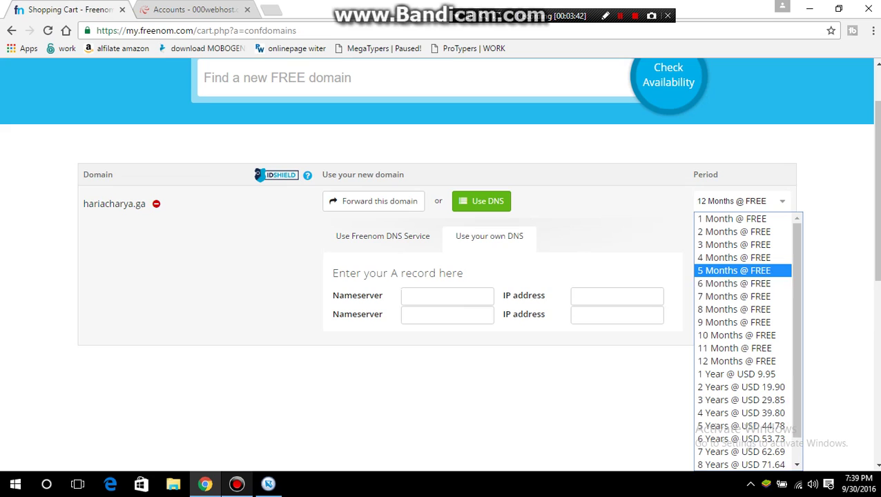
{"action": "scroll", "coordinate": [746, 340], "scroll_direction": "down", "scroll_amount": 1}
{"action": "key", "text": "Down"}
{"action": "key", "text": "Down"}
{"action": "key", "text": "Down"}
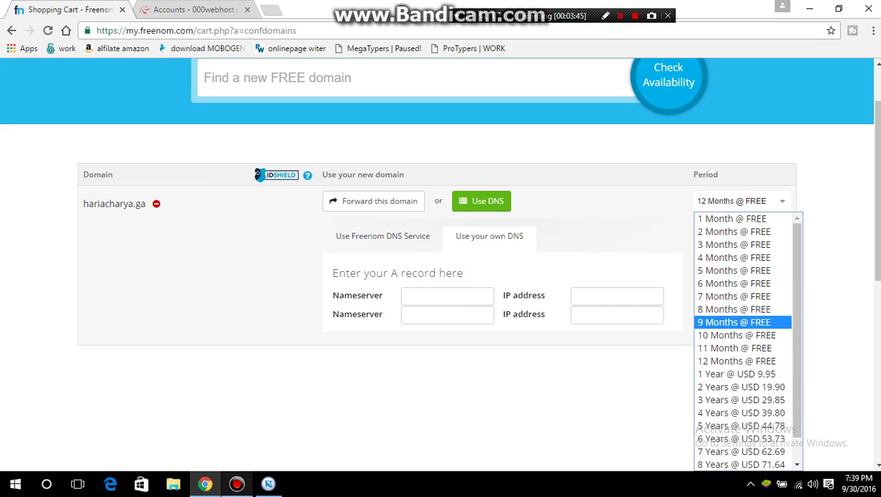
{"action": "key", "text": "Down"}
{"action": "key", "text": "Down"}
{"action": "key", "text": "Down"}
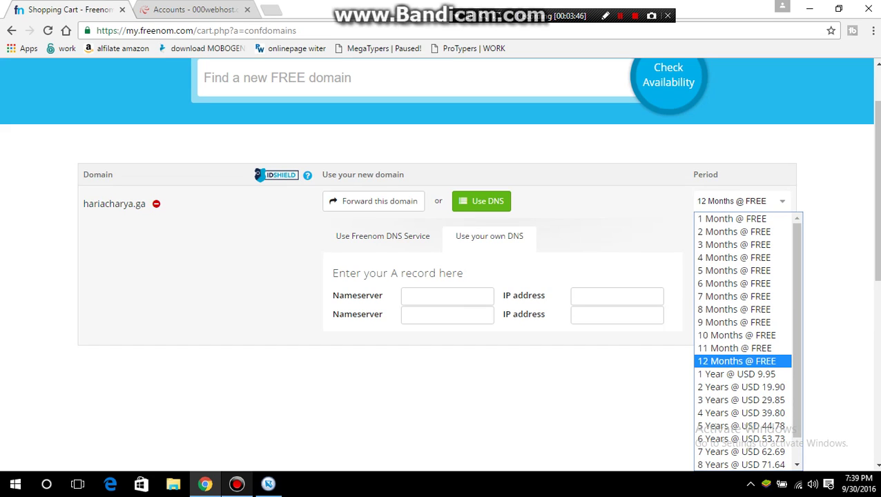
{"action": "key", "text": "Return"}
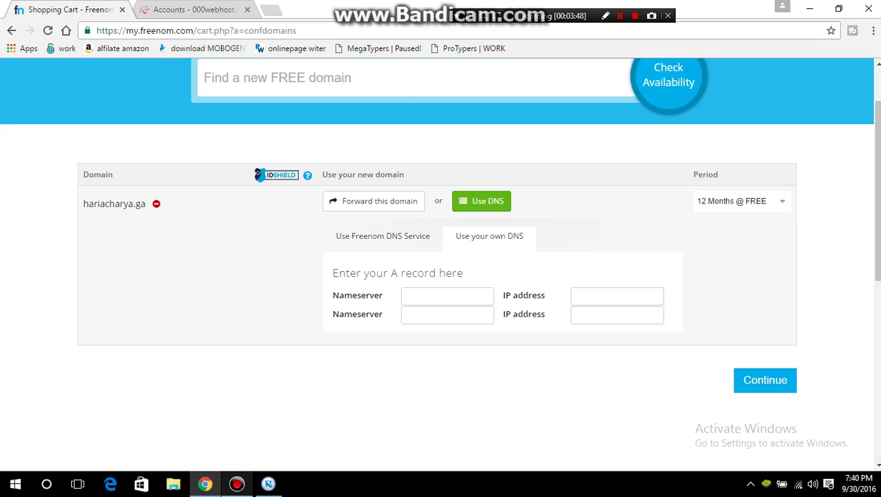
Refresh 000webhost, open hariacharya.ga's account details and select ns01.000webhost.com
{"action": "left_click", "coordinate": [235, 10]}
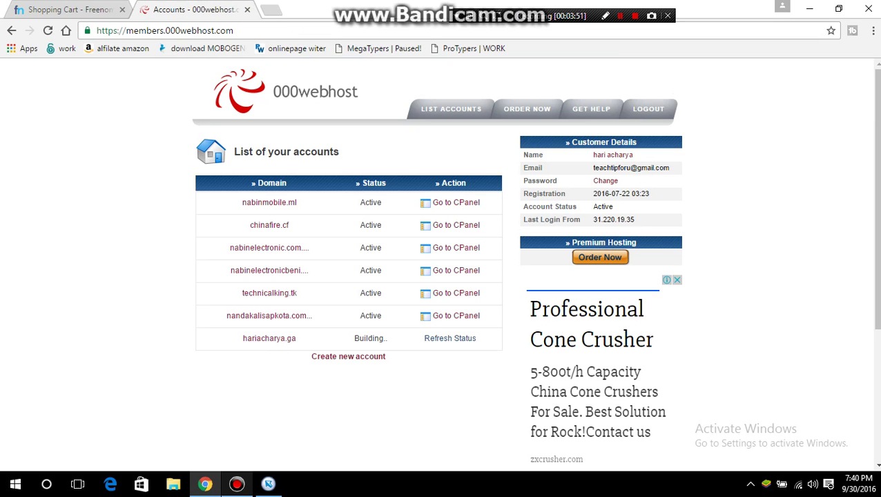
{"action": "key", "text": "F5"}
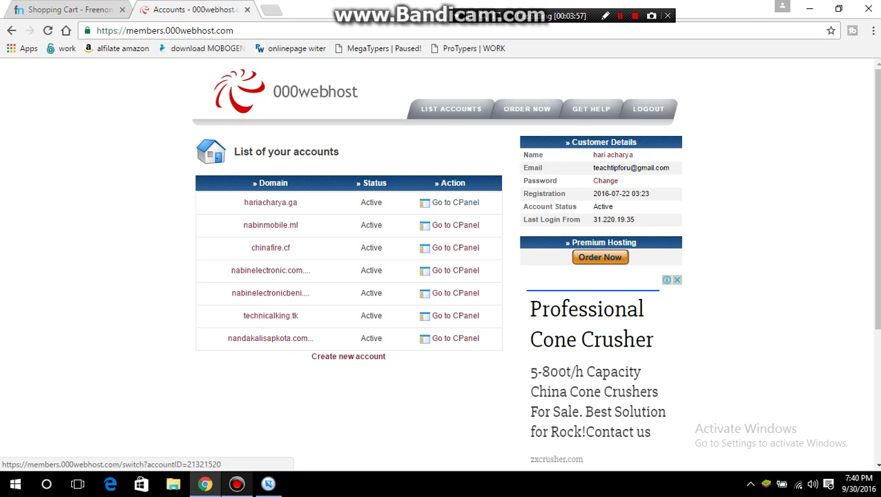
{"action": "left_click", "coordinate": [455, 203]}
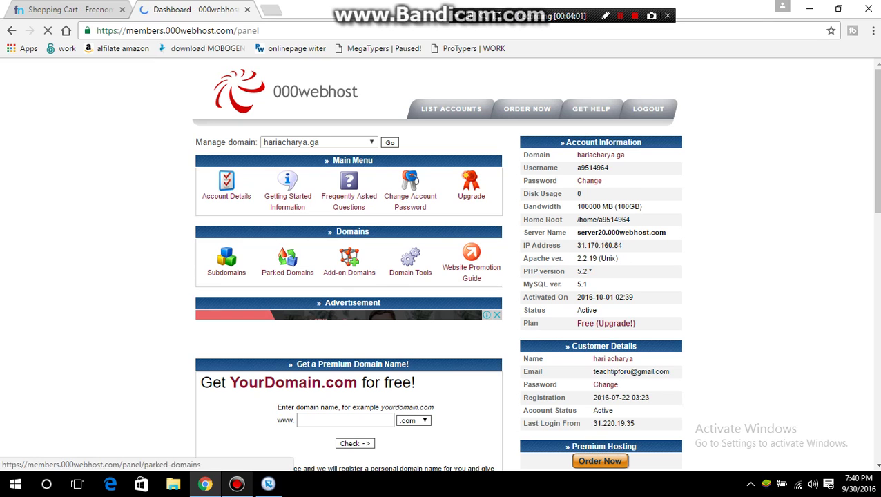
{"action": "left_click", "coordinate": [227, 186]}
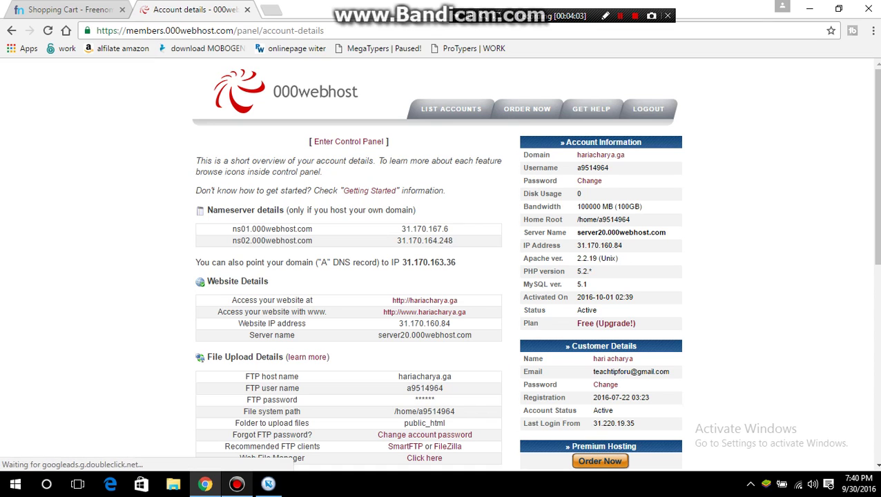
{"action": "left_click_drag", "start_coordinate": [232, 228], "coordinate": [312, 228]}
{"action": "key", "text": "ctrl+c"}
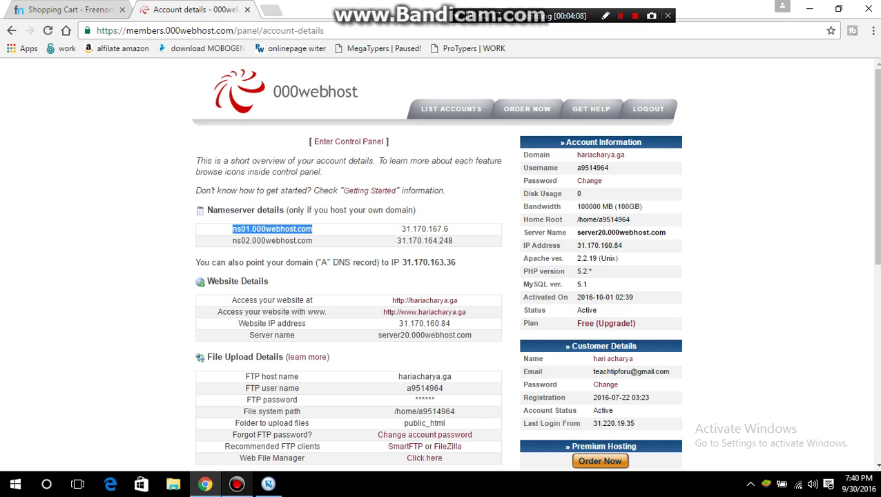
Enter ns01.000webhost.com and ns02.000webhost.com as Freenom's nameservers for hariacharya.ga
{"action": "left_click", "coordinate": [66, 10]}
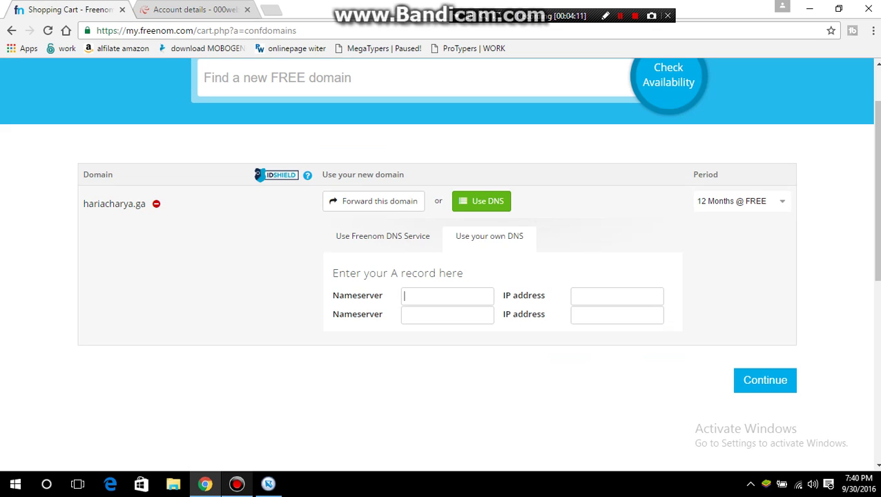
{"action": "key", "text": "ctrl+v"}
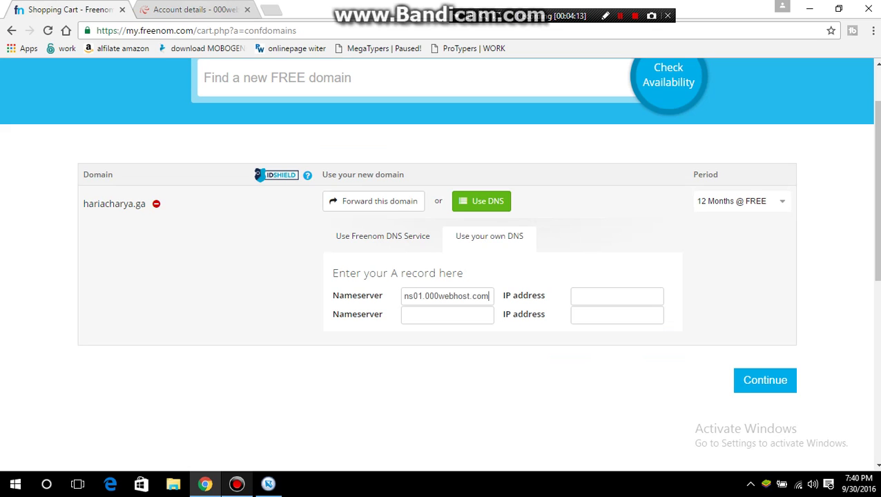
{"action": "key", "text": "ctrl+Tab"}
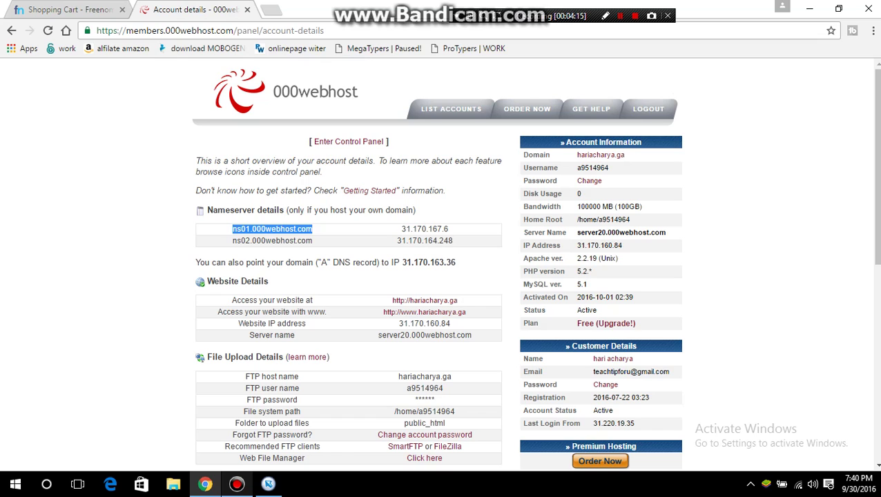
{"action": "left_click_drag", "start_coordinate": [232, 241], "coordinate": [312, 240]}
{"action": "key", "text": "ctrl+c"}
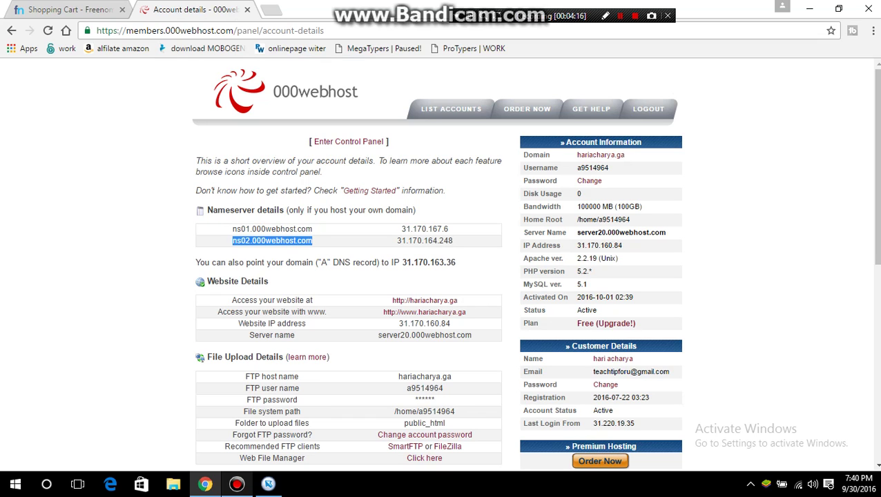
{"action": "key", "text": "ctrl+Tab"}
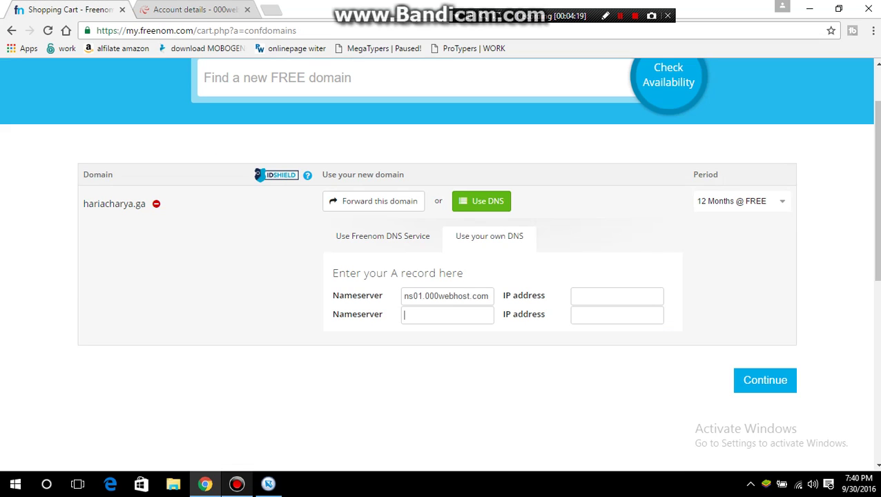
{"action": "key", "text": "ctrl+v"}
Copy IPs 31.170.167.6 and 31.170.164.248 from 000webhost into Freenom's IP fields
{"action": "key", "text": "ctrl+Tab"}
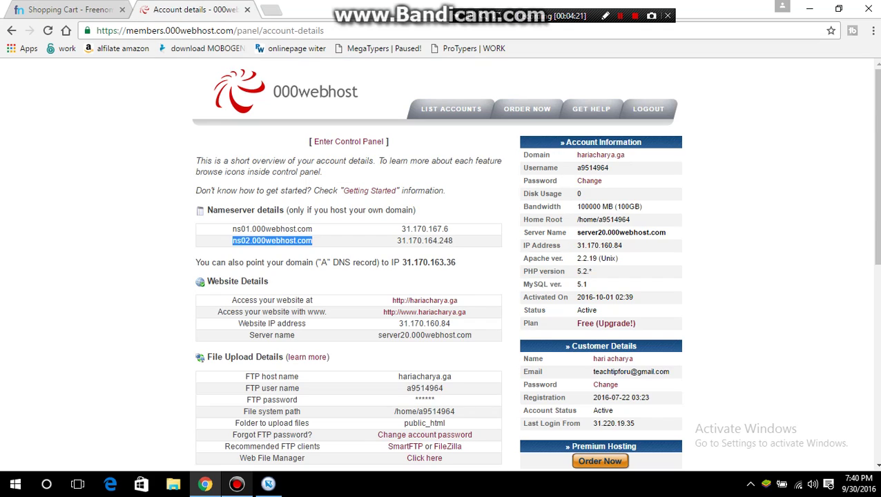
{"action": "left_click_drag", "start_coordinate": [398, 240], "coordinate": [453, 240]}
{"action": "left_click_drag", "start_coordinate": [401, 228], "coordinate": [448, 229]}
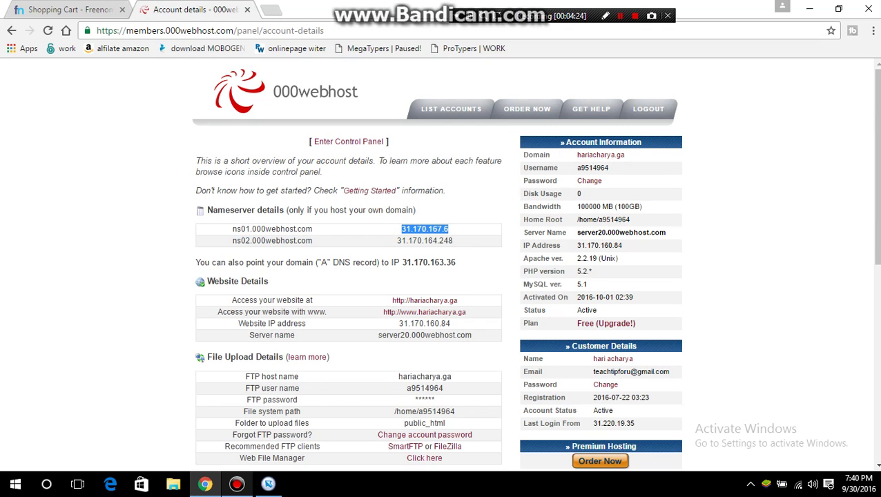
{"action": "key", "text": "ctrl+c"}
{"action": "key", "text": "ctrl+Tab"}
{"action": "left_click", "coordinate": [617, 295]}
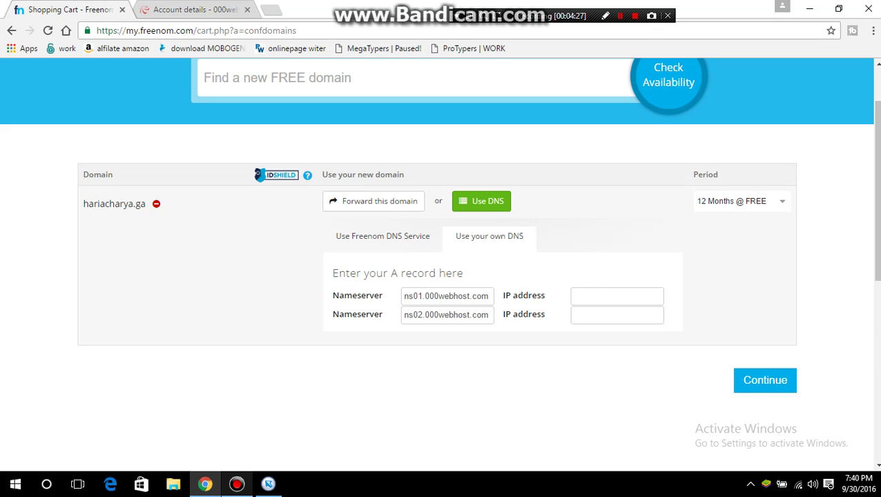
{"action": "key", "text": "ctrl+v"}
{"action": "key", "text": "ctrl+Tab"}
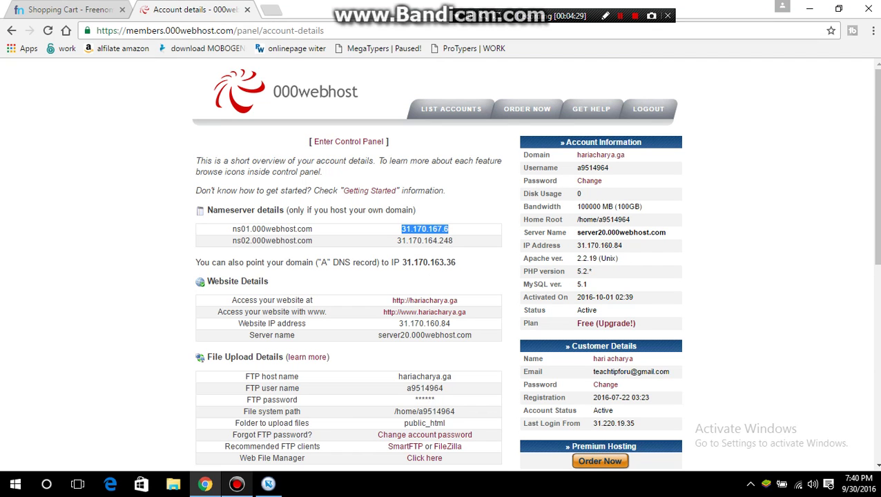
{"action": "left_click_drag", "start_coordinate": [396, 241], "coordinate": [453, 240]}
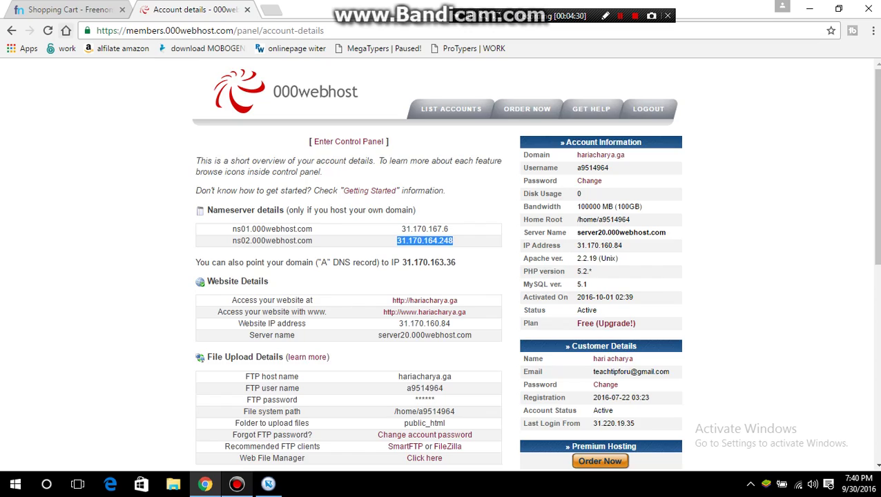
{"action": "key", "text": "ctrl+Tab"}
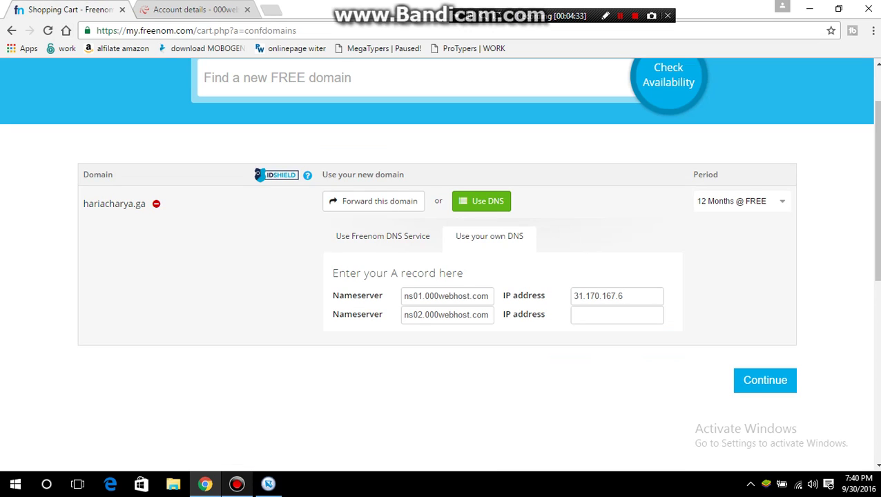
{"action": "key", "text": "ctrl+v"}
Continue to checkout and replace the first name, then enter the last name
{"action": "key", "text": "Return"}
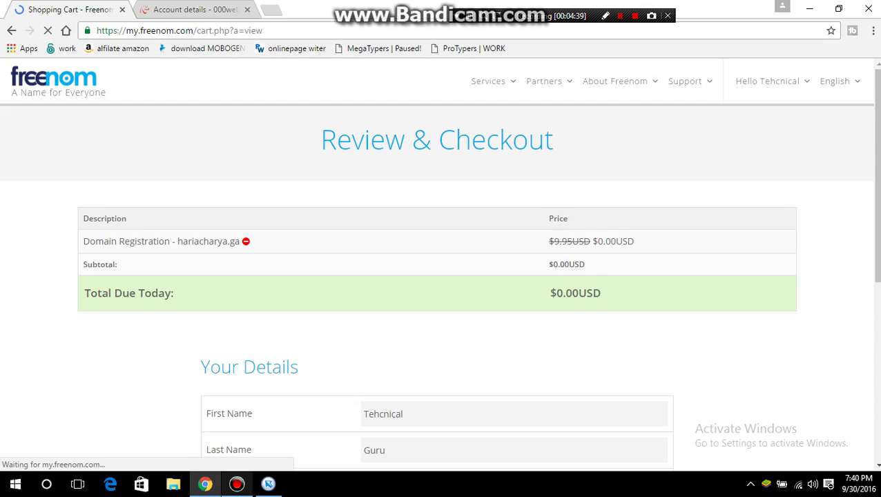
{"action": "scroll", "coordinate": [440, 276], "scroll_direction": "down", "scroll_amount": 1}
{"action": "scroll", "coordinate": [440, 276], "scroll_direction": "down", "scroll_amount": 3}
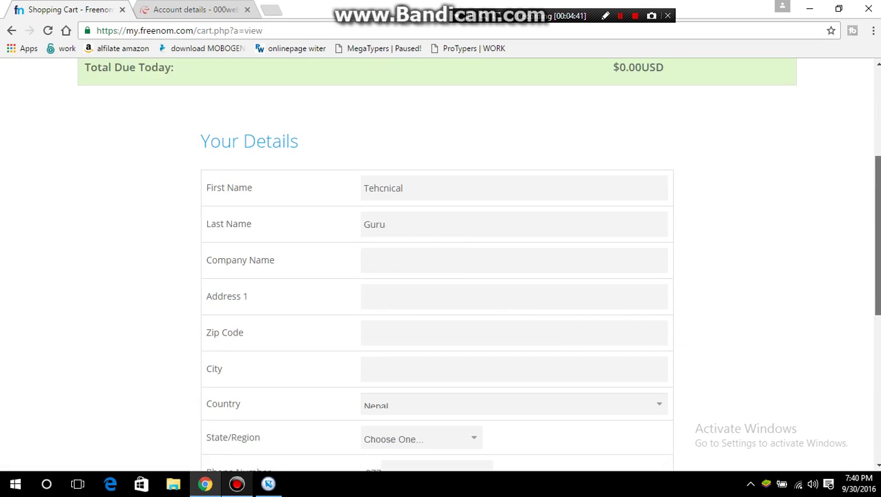
{"action": "key", "text": "ctrl+a"}
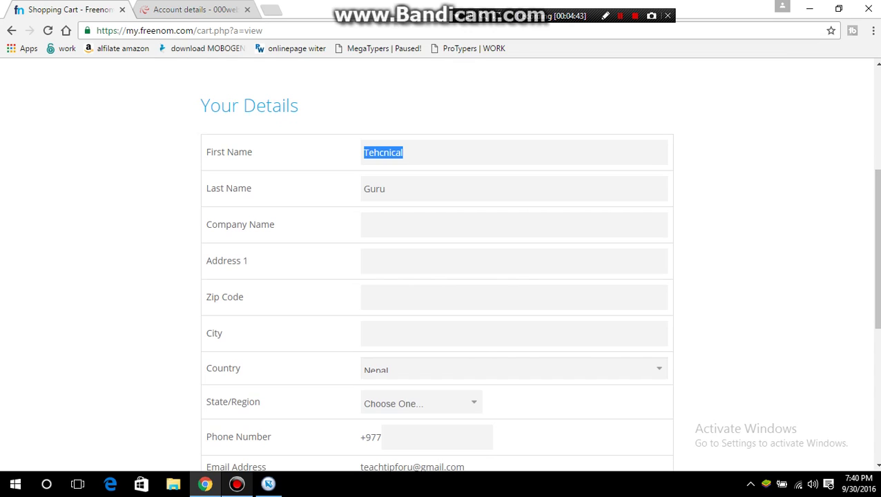
{"action": "key", "text": "BackSpace"}
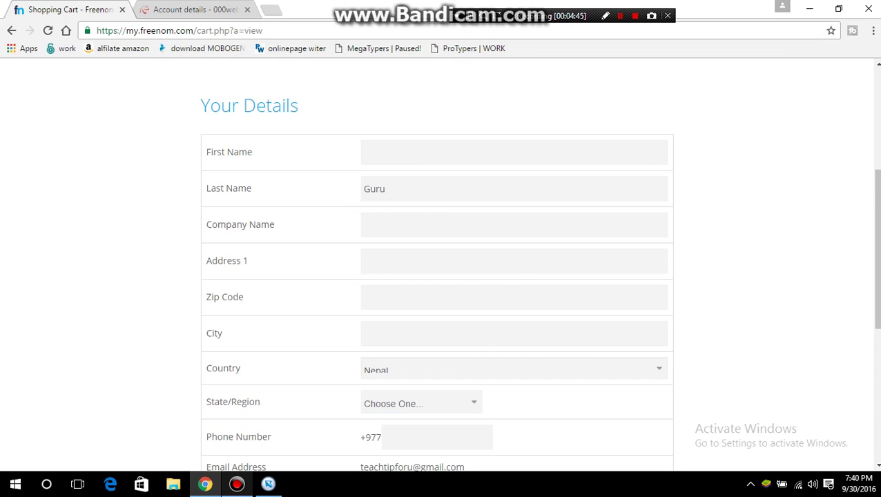
{"action": "type", "text": "Vid"}
{"action": "type", "text": "eo"}
{"action": "key", "text": "Tab"}
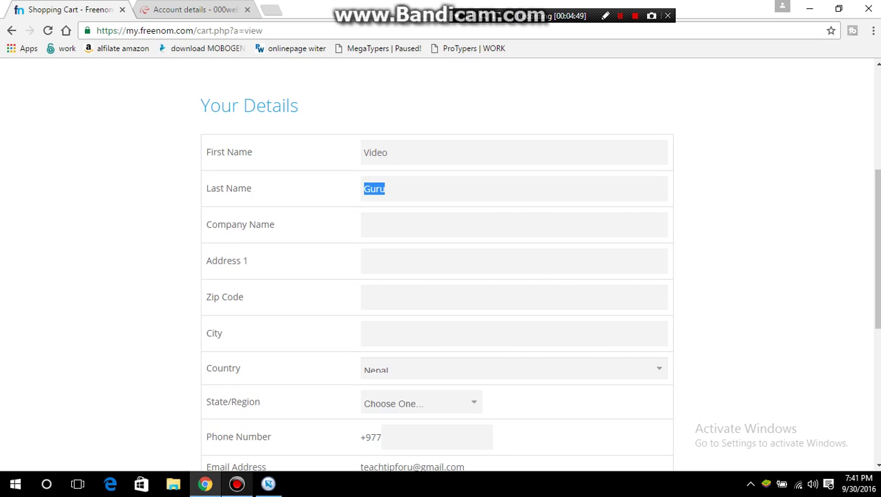
{"action": "type", "text": "Makers"}
Set company to Video Makers Youtube, enter the address and zip, and autofill the remaining contact fields
{"action": "key", "text": "Tab"}
{"action": "type", "text": "V"}
{"action": "type", "text": "ideo Maker"}
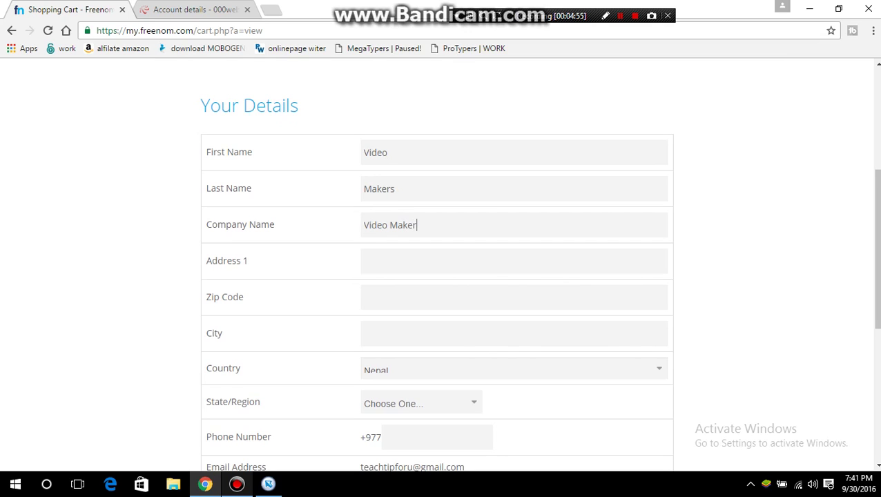
{"action": "type", "text": "s Y"}
{"action": "type", "text": "outube"}
{"action": "key", "text": "Tab"}
{"action": "type", "text": "beni"}
{"action": "key", "text": "Tab"}
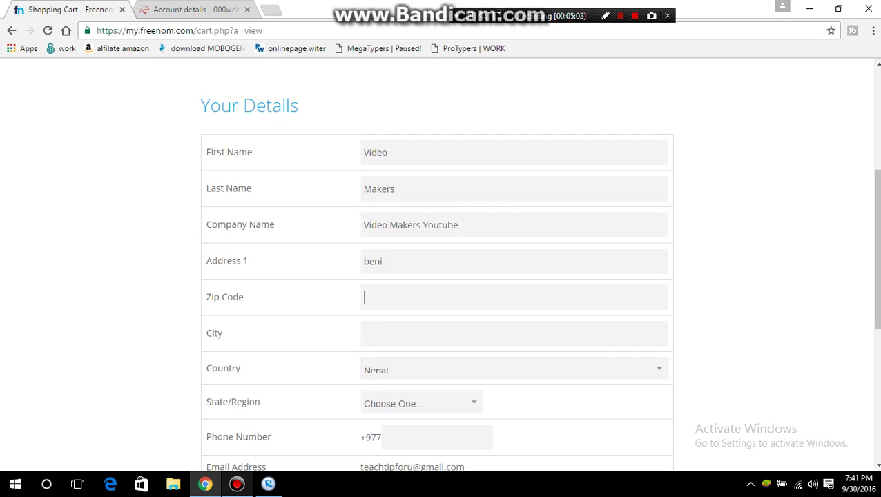
{"action": "type", "text": "33200"}
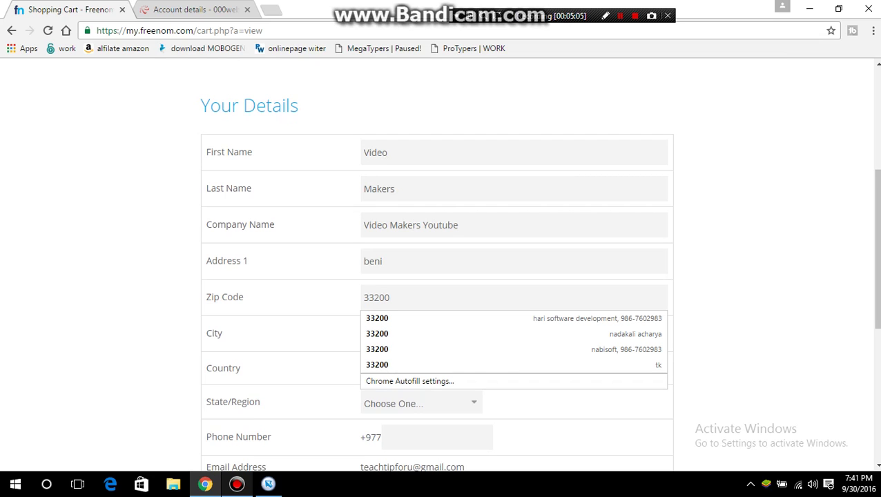
{"action": "key", "text": "Down"}
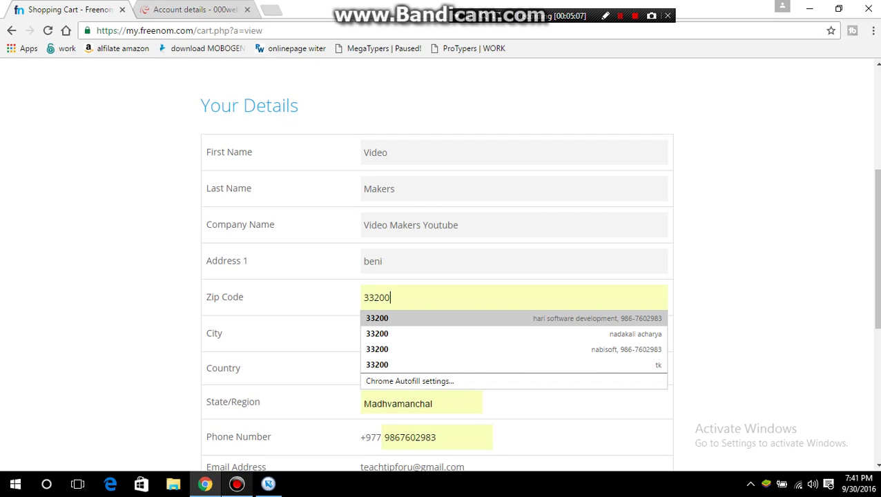
{"action": "key", "text": "Return"}
{"action": "key", "text": "Tab"}
{"action": "key", "text": "Tab"}
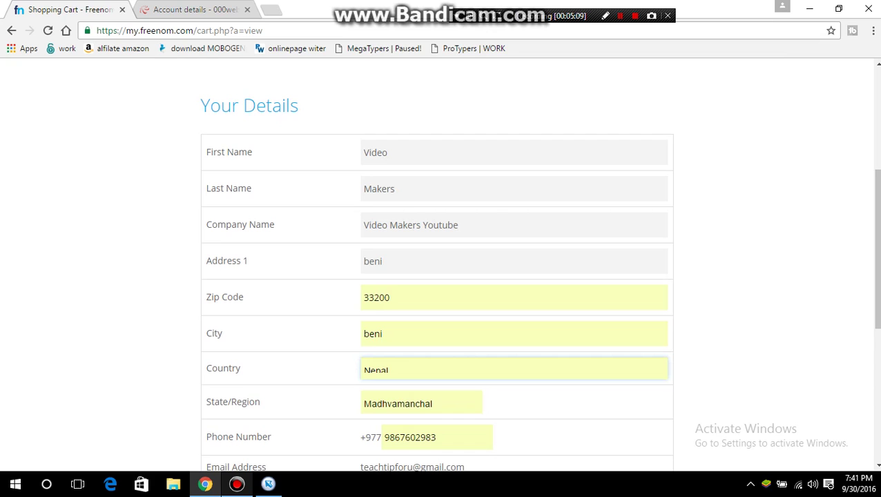
{"action": "scroll", "coordinate": [439, 262], "scroll_direction": "down", "scroll_amount": 4}
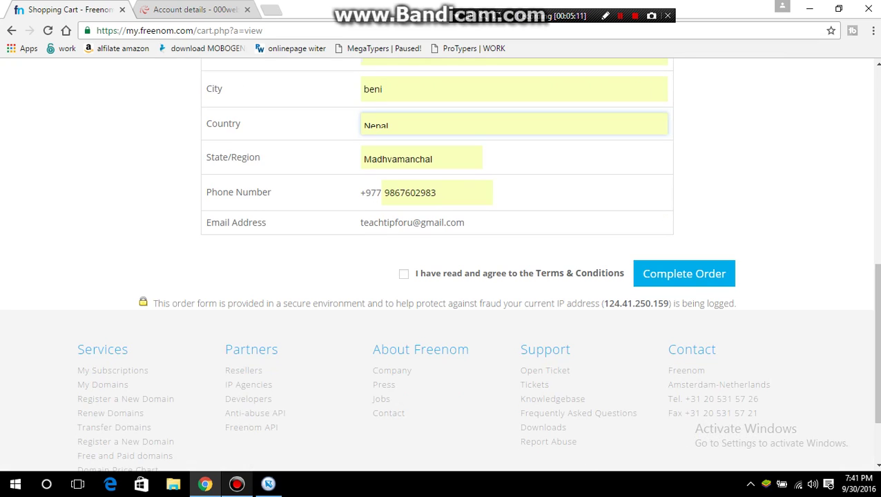
Accept the terms, complete the hariacharya.ga order, and return to the 000webhost tab
{"action": "left_click", "coordinate": [404, 274]}
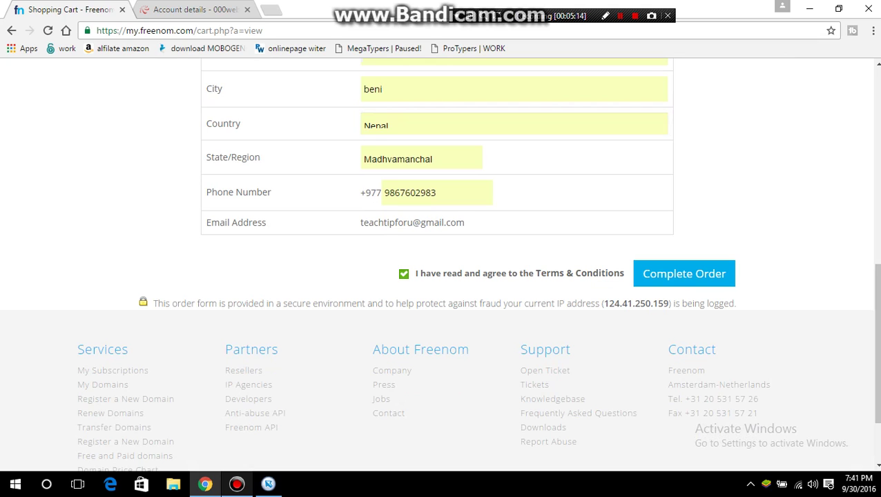
{"action": "left_click", "coordinate": [684, 274]}
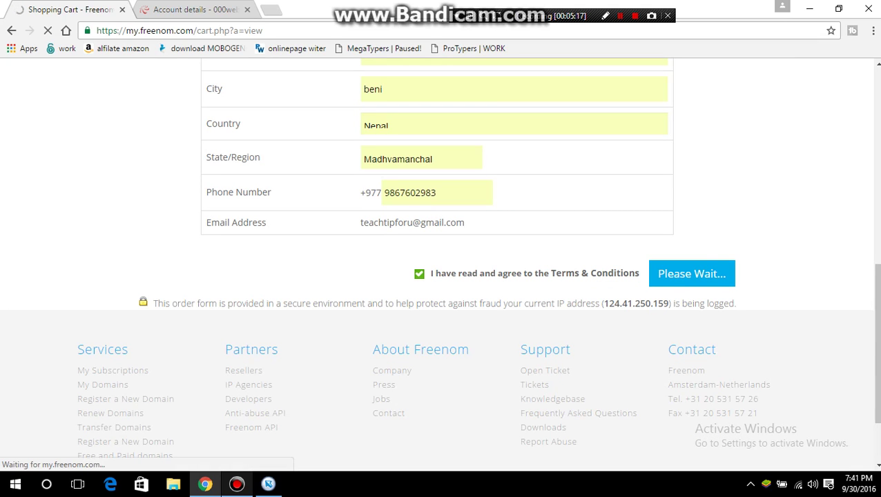
{"action": "left_click_drag", "start_coordinate": [874, 343], "coordinate": [874, 326]}
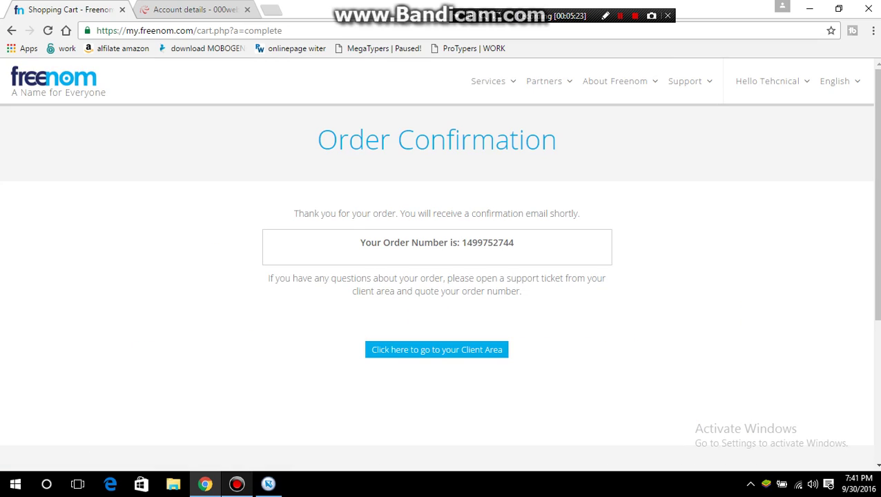
{"action": "mouse_move", "coordinate": [383, 243]}
{"action": "left_mouse_down"}
{"action": "mouse_move", "coordinate": [433, 279]}
{"action": "mouse_move", "coordinate": [605, 279]}
{"action": "left_mouse_up"}
{"action": "left_click", "coordinate": [605, 278]}
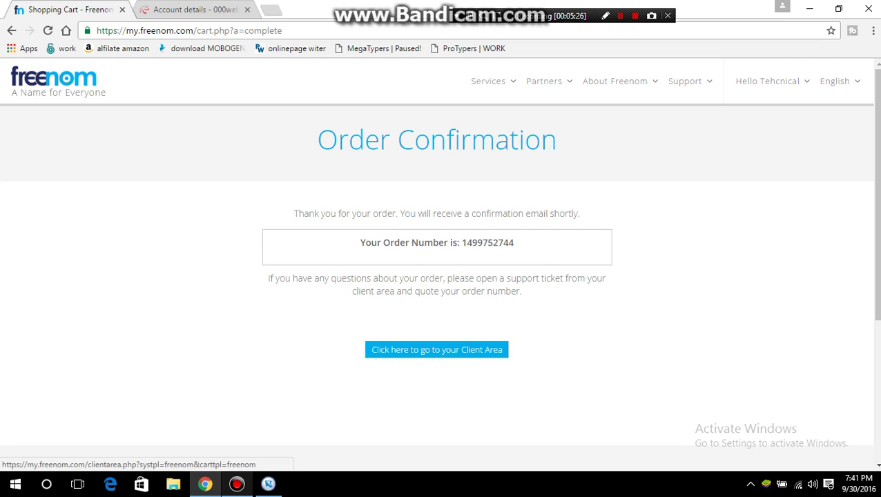
{"action": "left_click", "coordinate": [436, 349]}
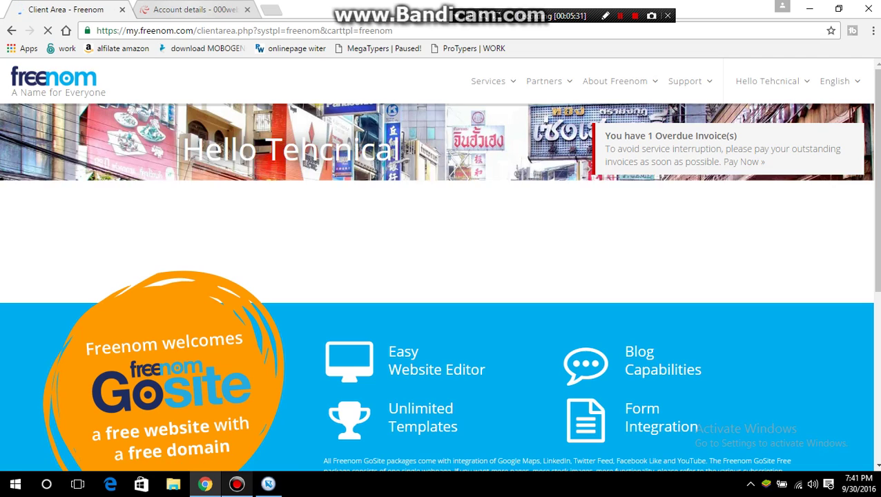
{"action": "key", "text": "ctrl+Tab"}
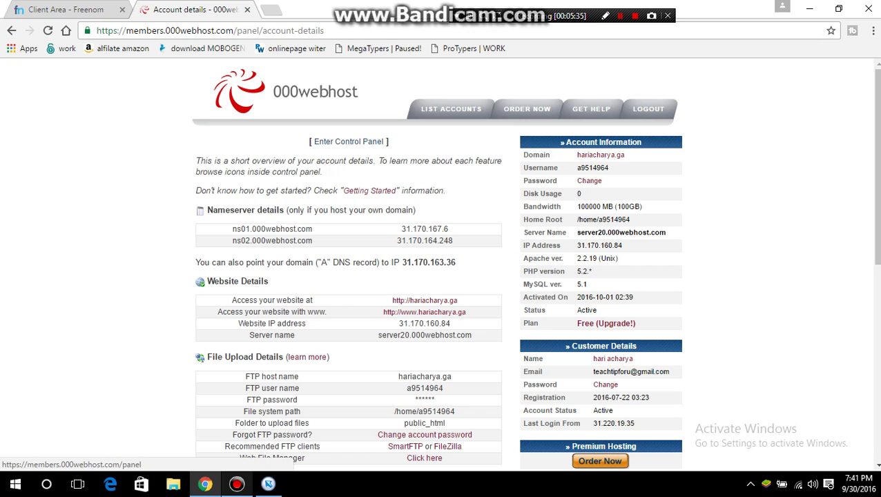
Reload 000webhost and review the hariacharya.ga panel's email, database and file tools
{"action": "key", "text": "F5"}
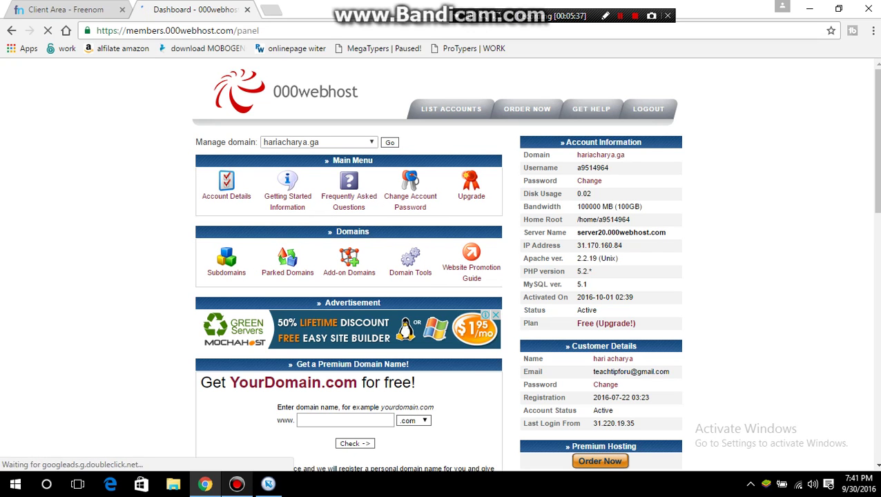
{"action": "scroll", "coordinate": [440, 262], "scroll_direction": "down", "scroll_amount": 3}
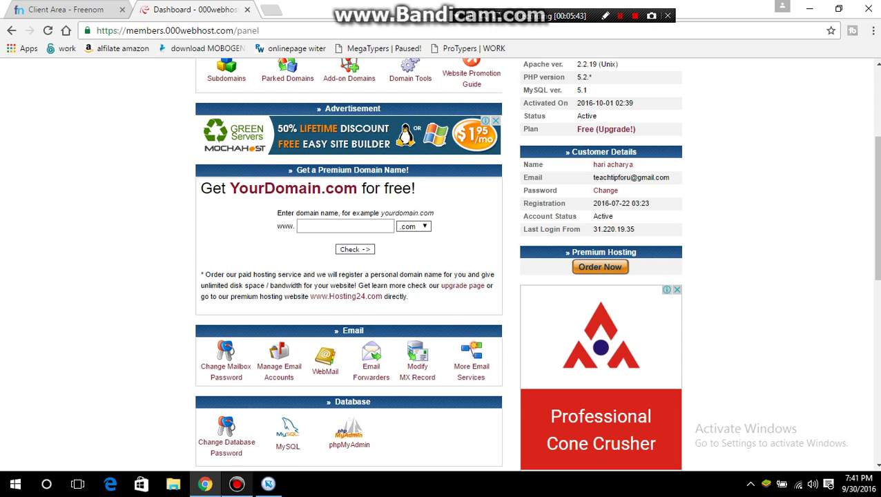
{"action": "scroll", "coordinate": [441, 263], "scroll_direction": "down", "scroll_amount": 2}
{"action": "scroll", "coordinate": [441, 262], "scroll_direction": "up", "scroll_amount": 1}
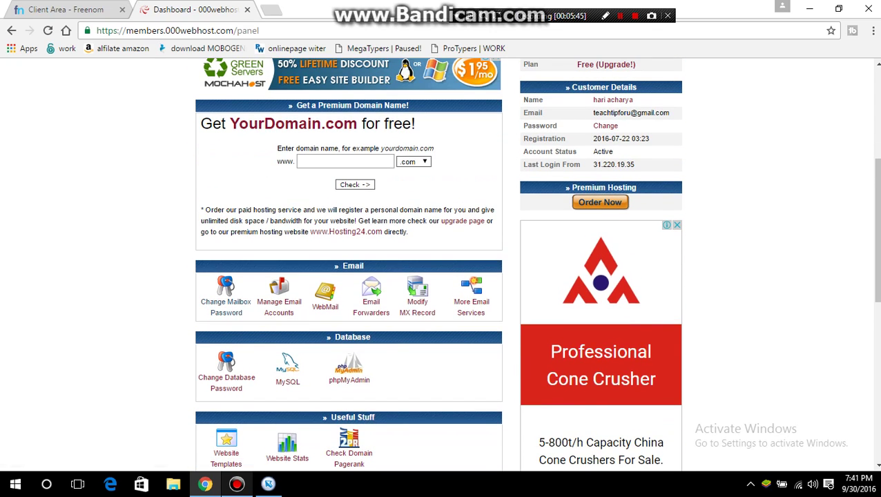
{"action": "scroll", "coordinate": [440, 263], "scroll_direction": "down", "scroll_amount": 1}
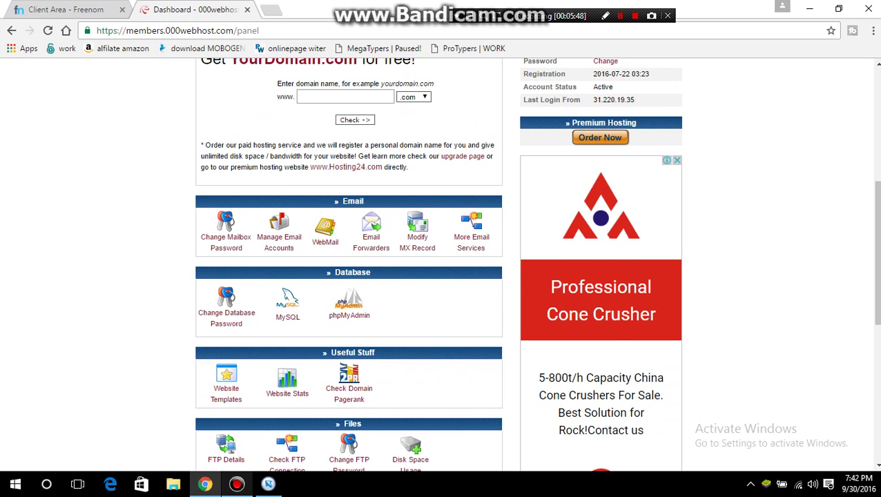
{"action": "right_click", "coordinate": [442, 174]}
{"action": "left_click", "coordinate": [459, 211]}
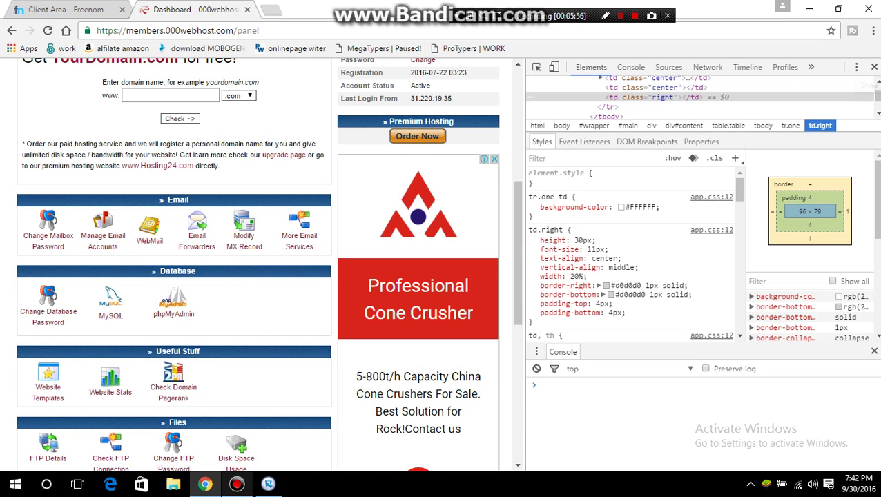
{"action": "key", "text": "F12"}
{"action": "scroll", "coordinate": [348, 262], "scroll_direction": "down", "scroll_amount": 1}
{"action": "scroll", "coordinate": [349, 262], "scroll_direction": "down", "scroll_amount": 4}
{"action": "scroll", "coordinate": [349, 263], "scroll_direction": "down", "scroll_amount": 2}
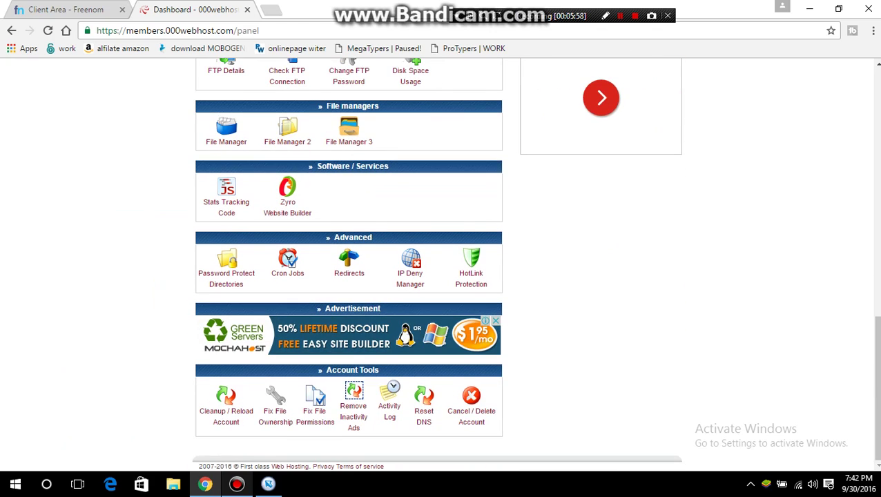
{"action": "scroll", "coordinate": [349, 262], "scroll_direction": "up", "scroll_amount": 5}
{"action": "scroll", "coordinate": [349, 262], "scroll_direction": "up", "scroll_amount": 8}
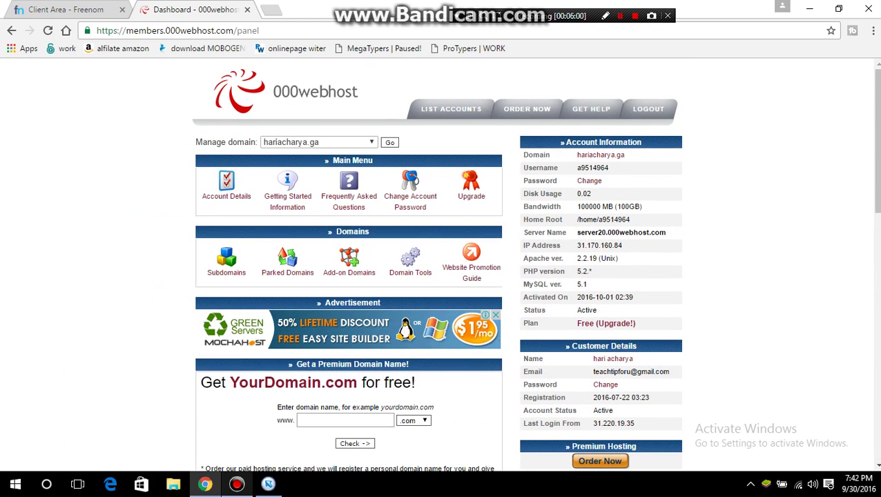
{"action": "scroll", "coordinate": [471, 270], "scroll_direction": "down", "scroll_amount": 1}
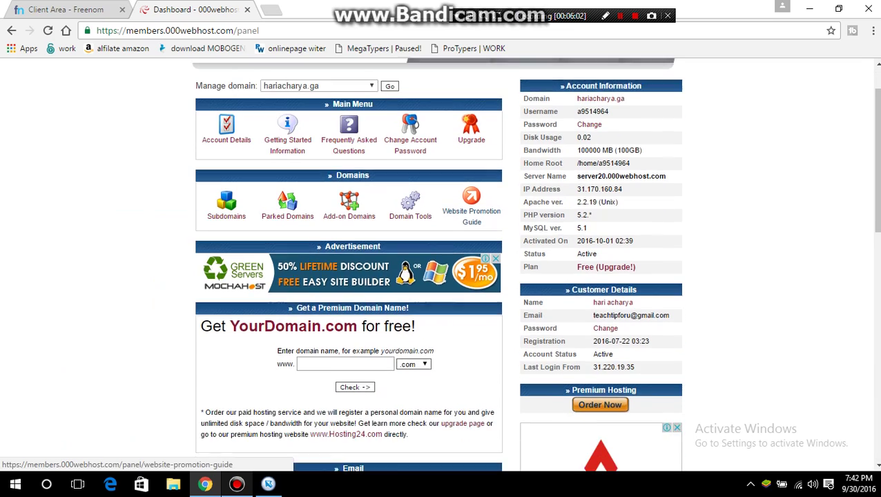
{"action": "scroll", "coordinate": [472, 207], "scroll_direction": "down", "scroll_amount": 1}
{"action": "scroll", "coordinate": [414, 276], "scroll_direction": "down", "scroll_amount": 3}
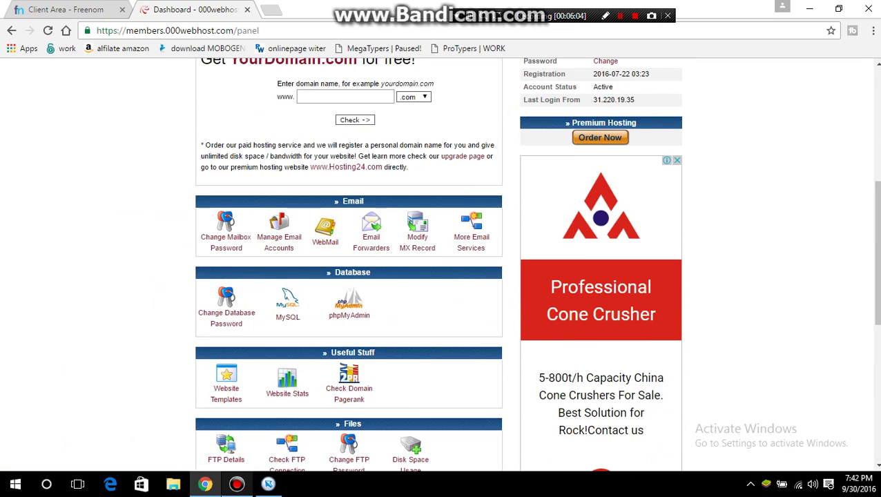
{"action": "scroll", "coordinate": [414, 276], "scroll_direction": "up", "scroll_amount": 3}
{"action": "scroll", "coordinate": [415, 276], "scroll_direction": "up", "scroll_amount": 2}
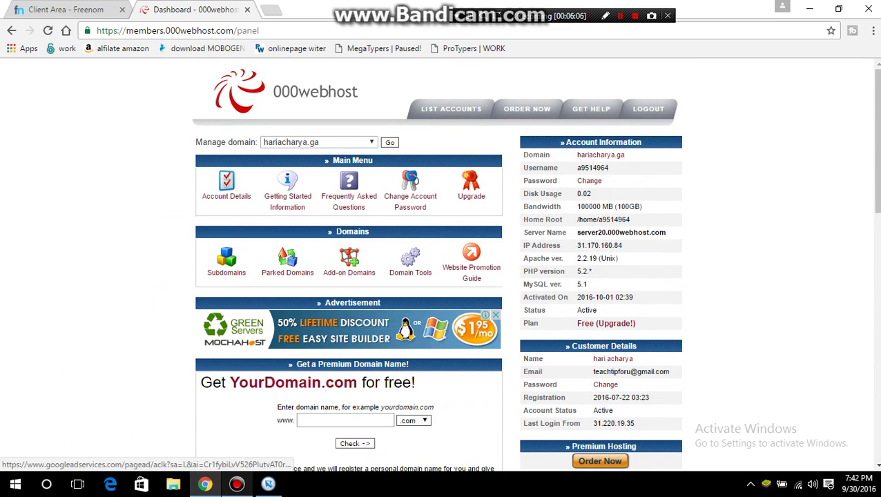